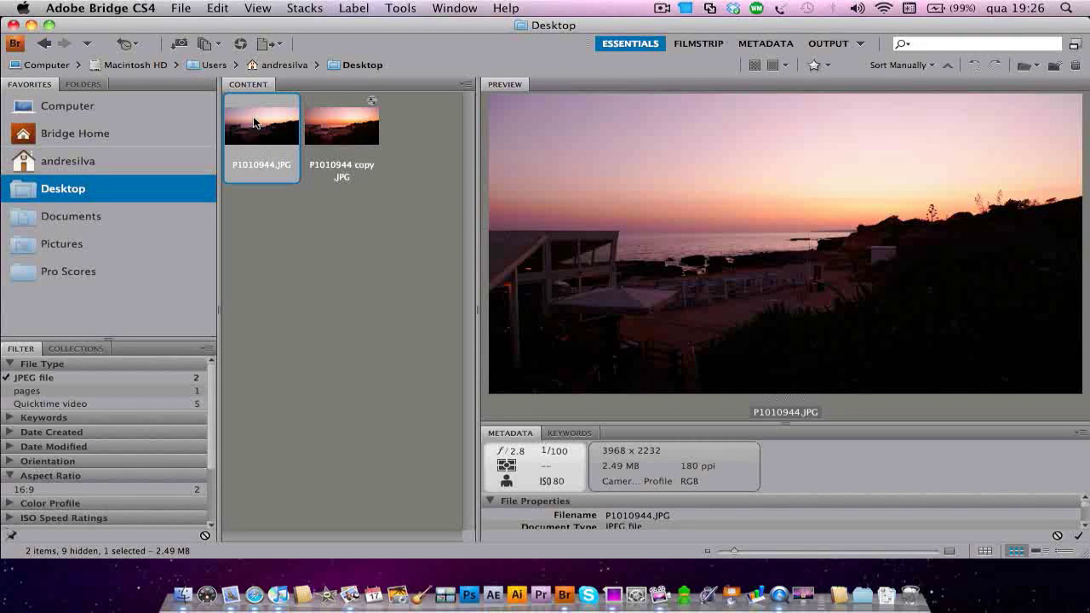
- Compare the previews of the original photo P1010944.JPG and its edited copy
key("Right")
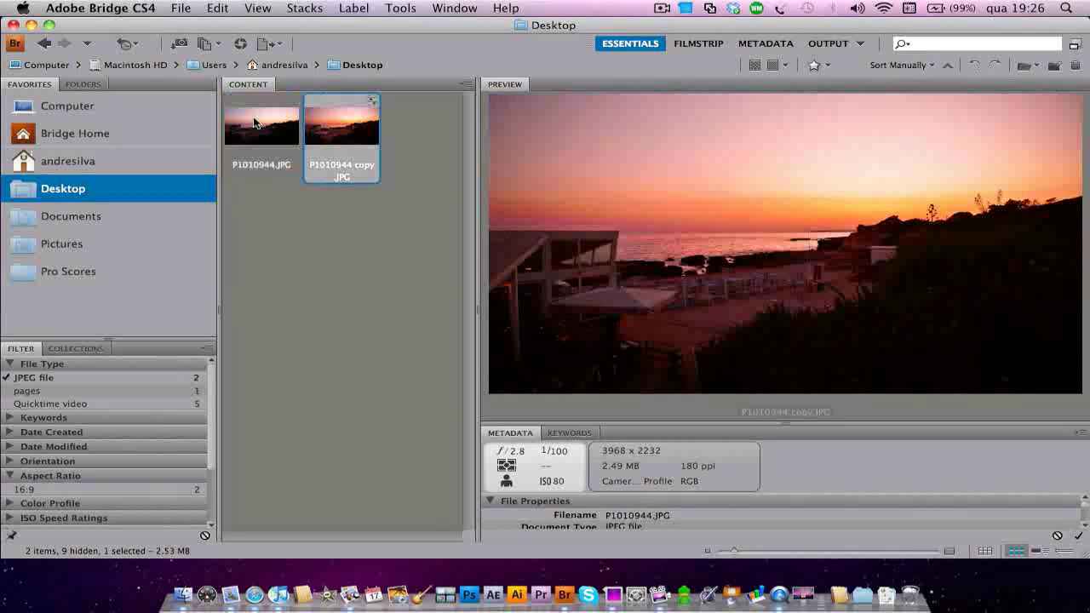
key("Left")
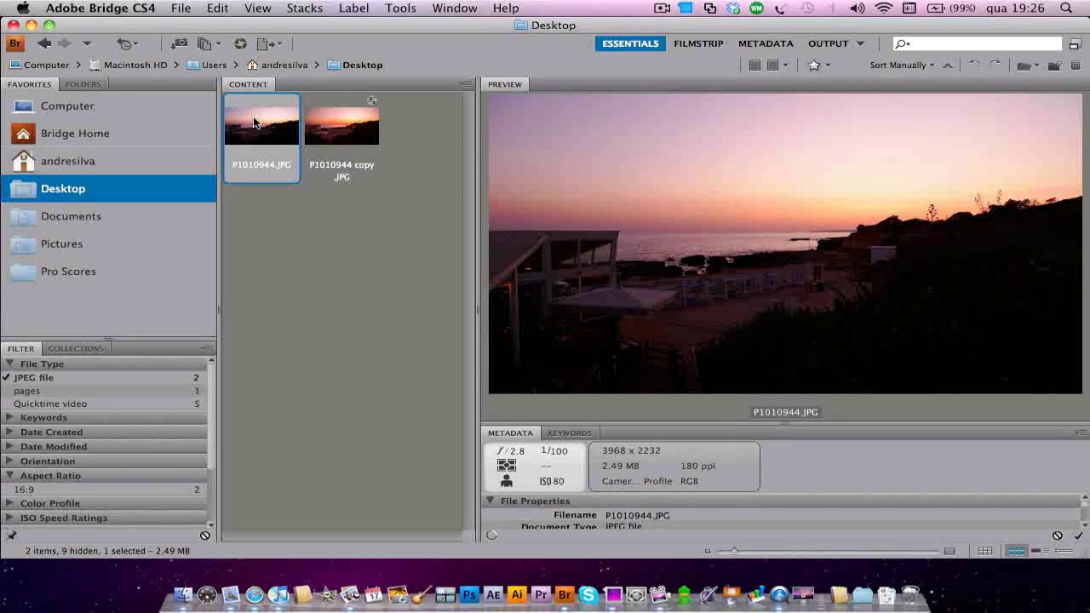
key("Right")
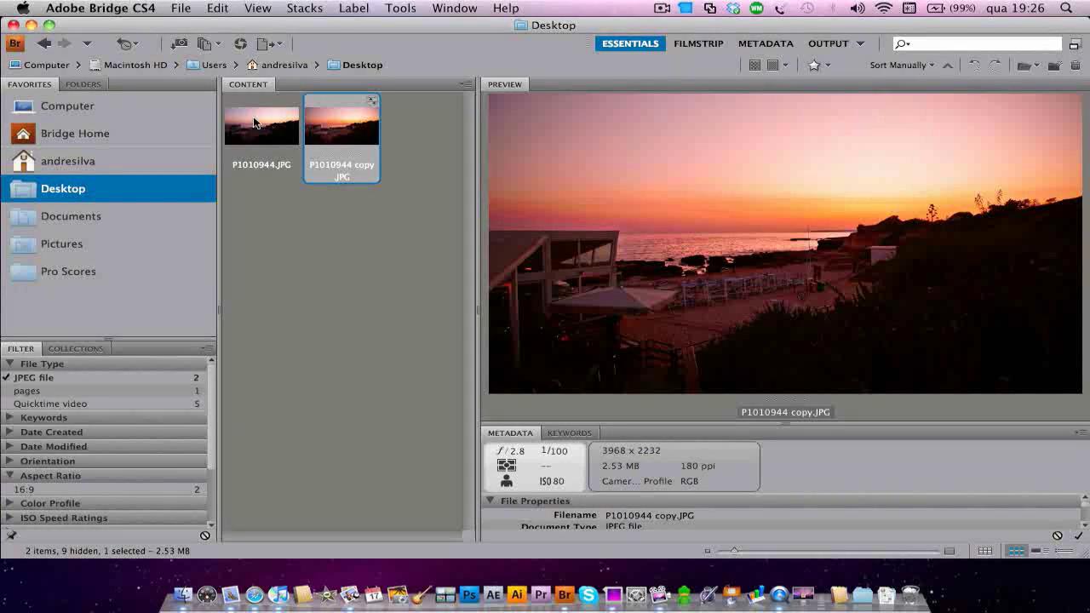
- Duplicate P1010944.JPG and open the new copy, P1010944 copy (1).JPG, in Camera Raw
left_click(268, 134)
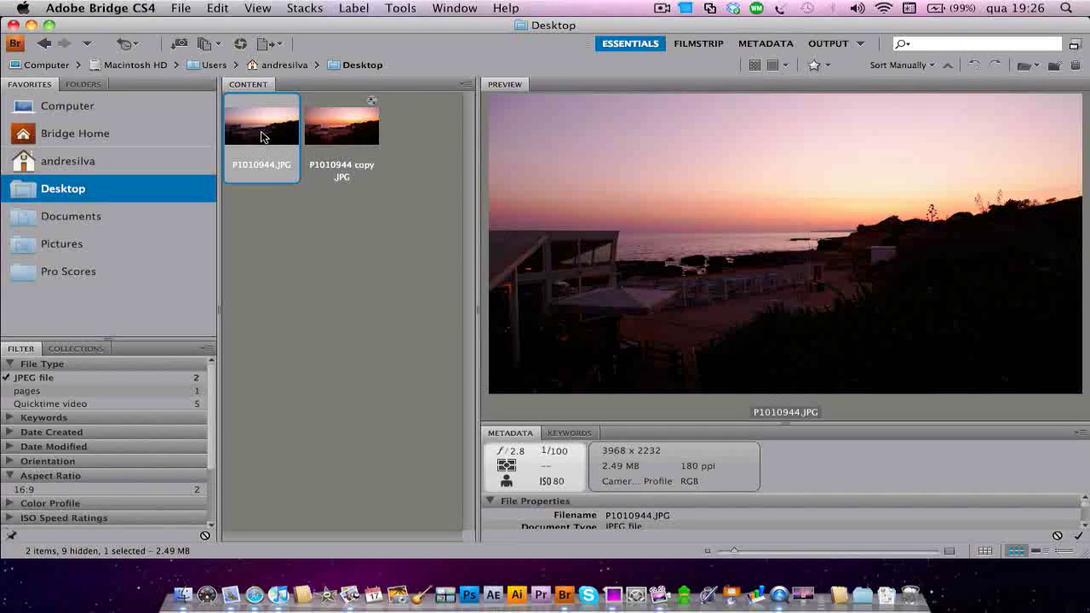
key("super+d")
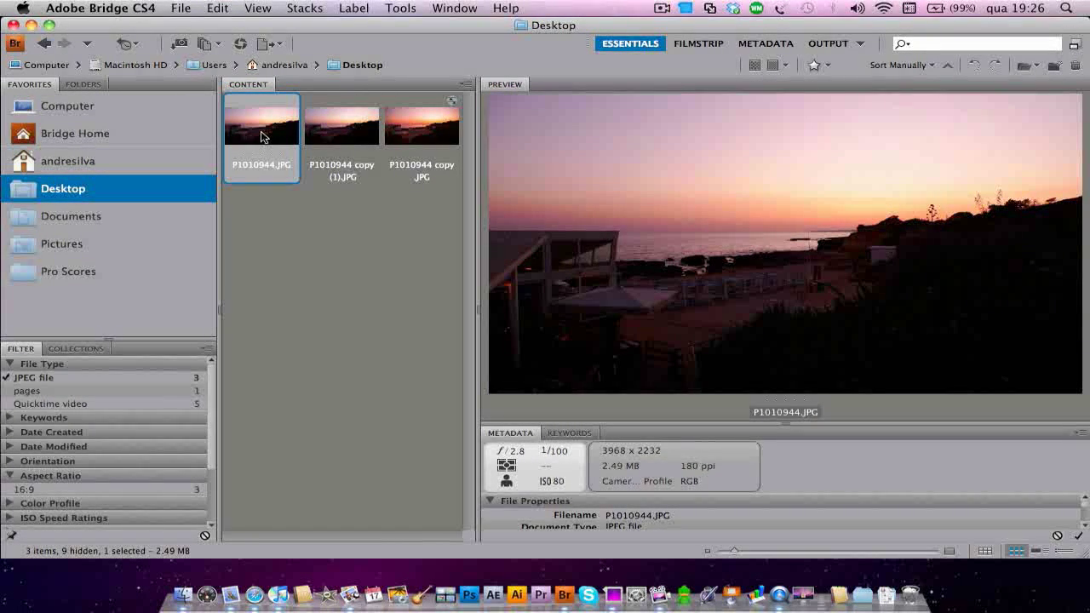
left_click(334, 132)
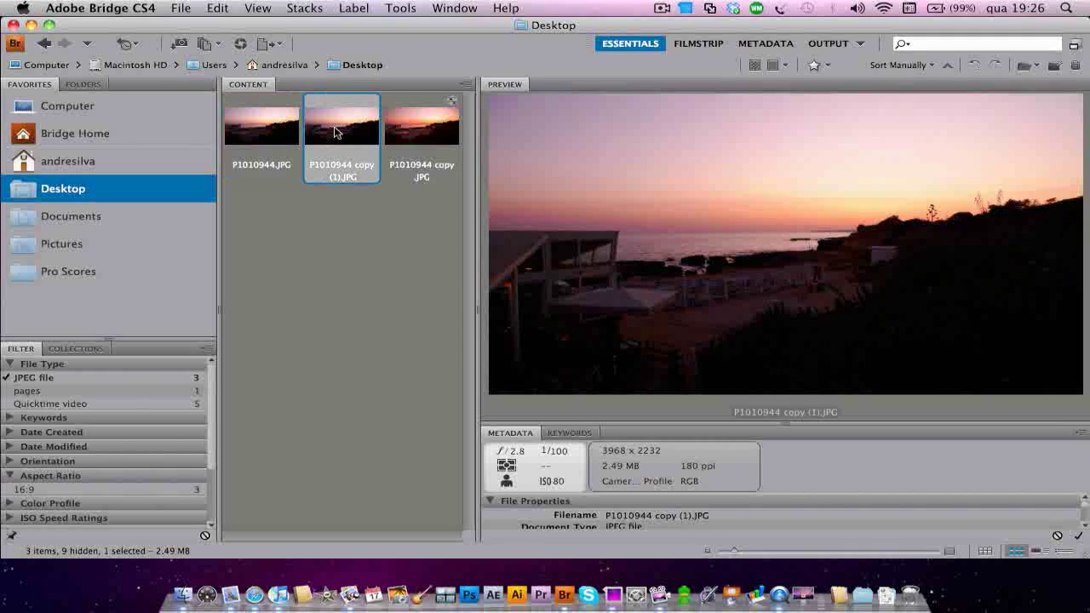
key("super+r")
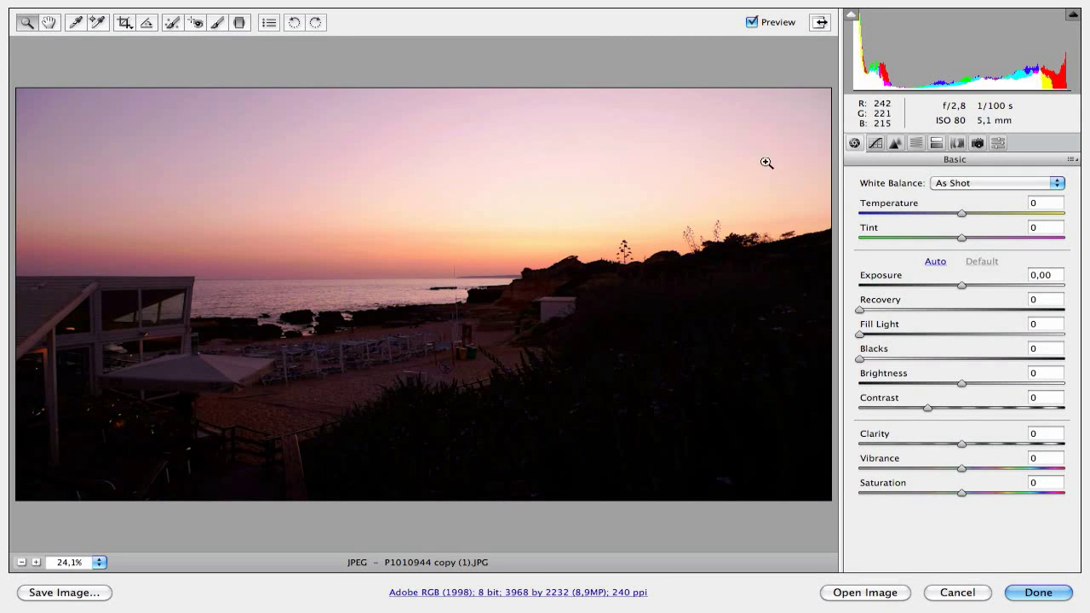
- Warm the photo's white balance by setting Temperature to +15 and Tint to +5
left_click(51, 24)
left_click(1051, 207)
type("15")
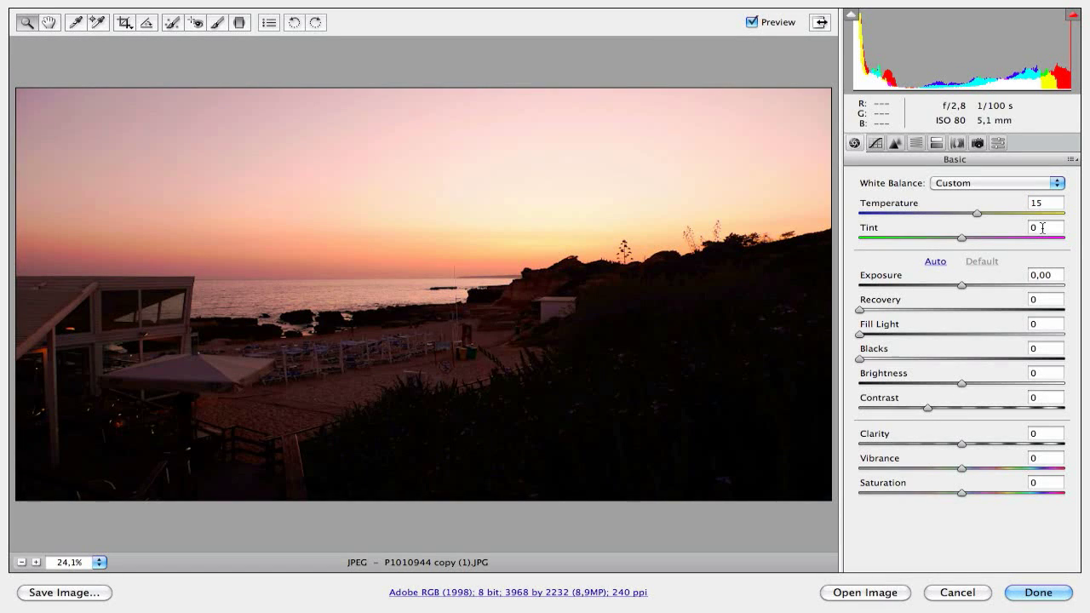
key("Tab")
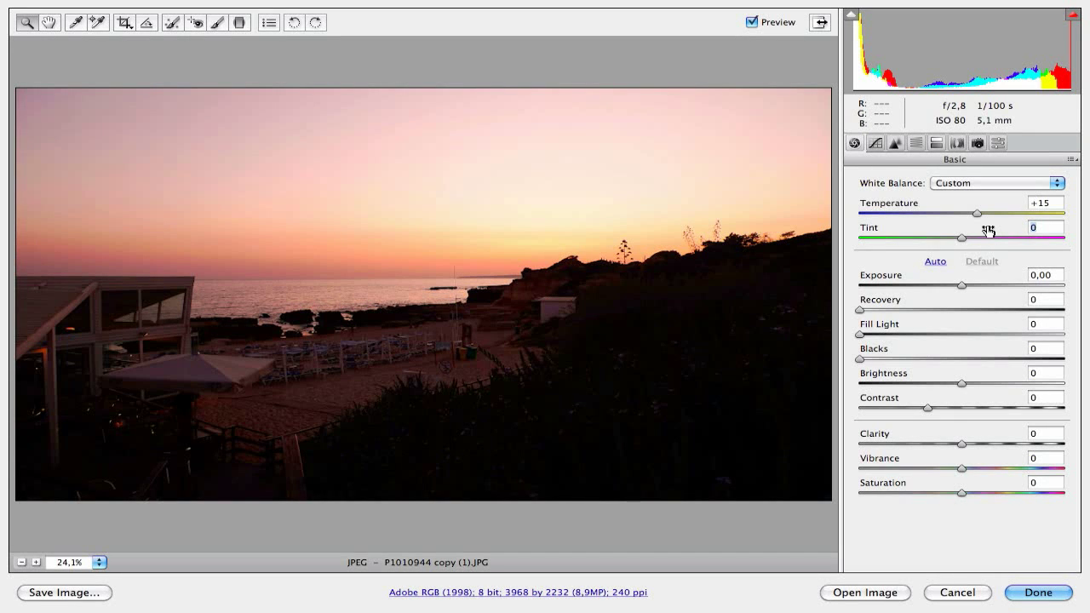
type("5")
- Set Recovery to 50 and Fill Light to 25 in the basic adjustments
left_click(1045, 300)
type("50")
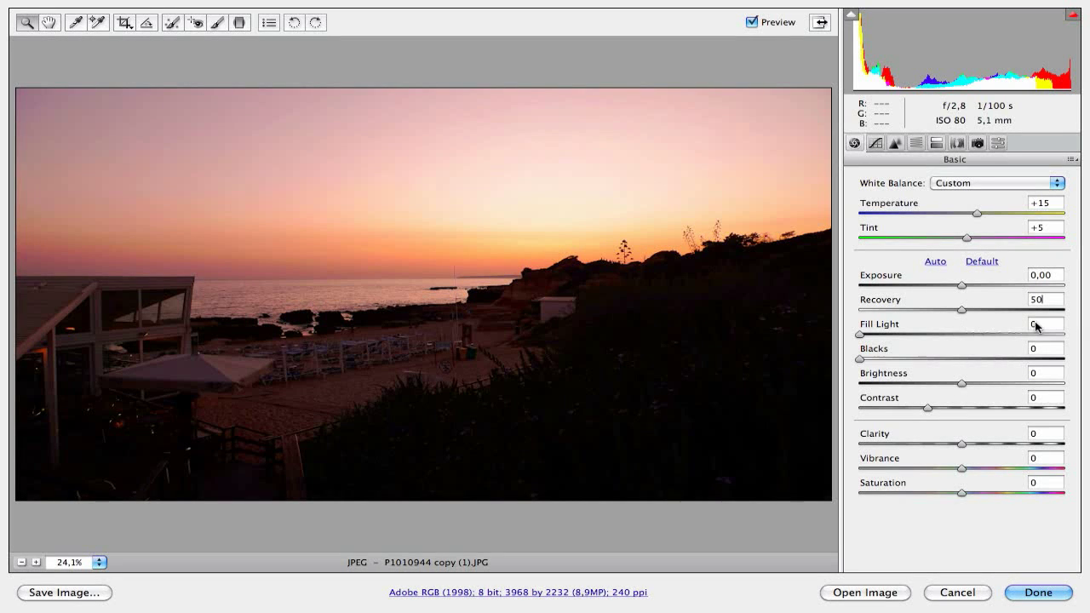
left_click_drag(860, 338, 898, 339)
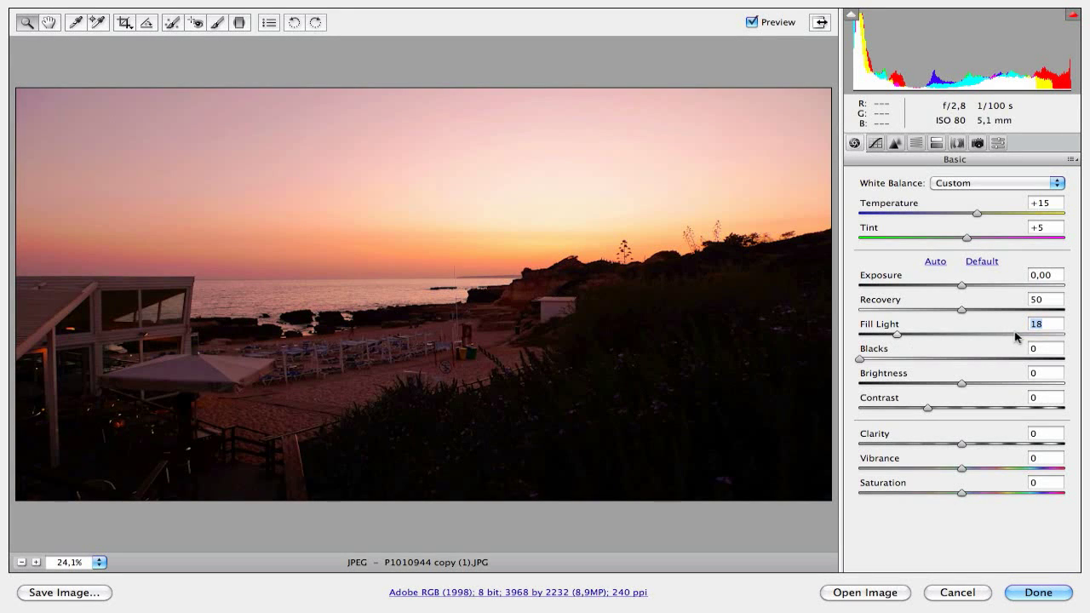
type("25")
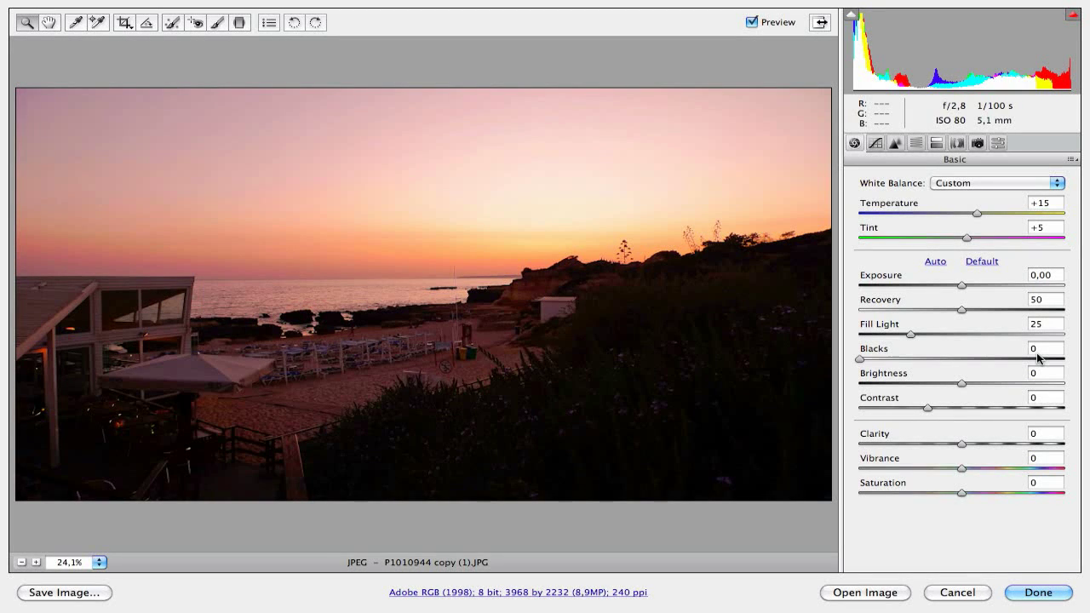
- Set Clarity to +60 and Vibrance to +20 in the basic adjustments
left_click(1028, 434)
type("60")
key("Tab")
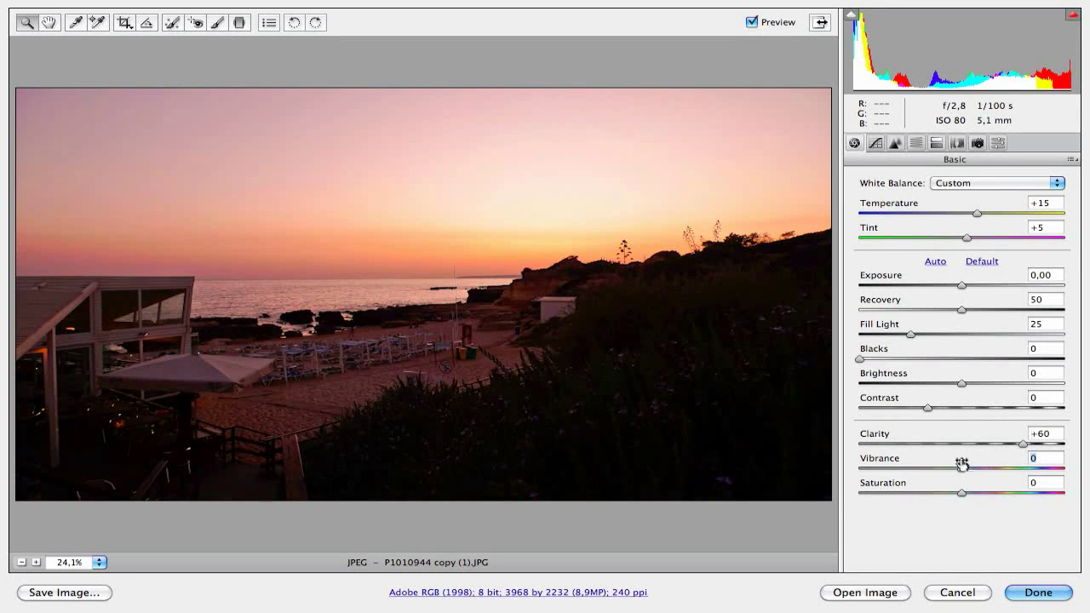
type("20")
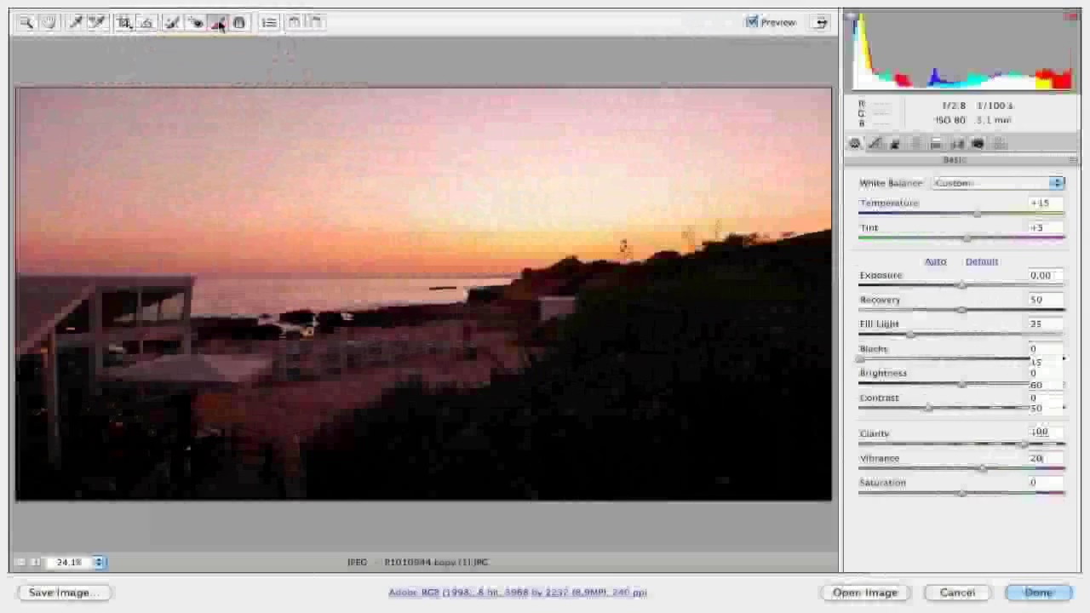
- Brighten the beach area with the Adjustment Brush at +1,00 exposure, and set that adjustment's Contrast to -23 and Saturation to +13
left_click(217, 23)
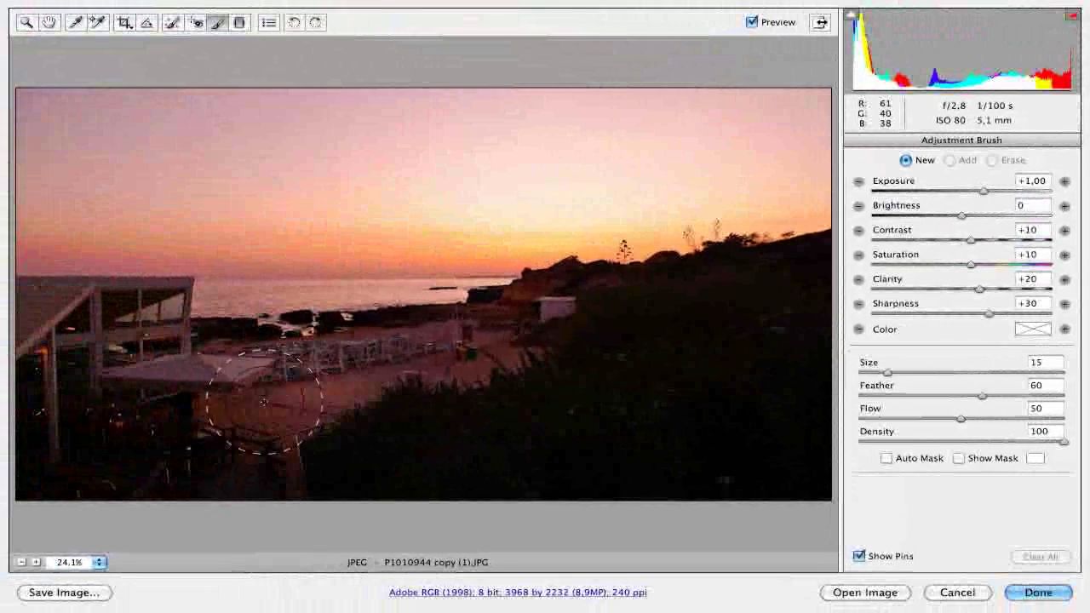
mouse_move(263, 400)
left_mouse_down()
mouse_move(494, 339)
mouse_move(412, 327)
mouse_move(248, 362)
mouse_move(233, 410)
mouse_move(299, 447)
left_mouse_up()
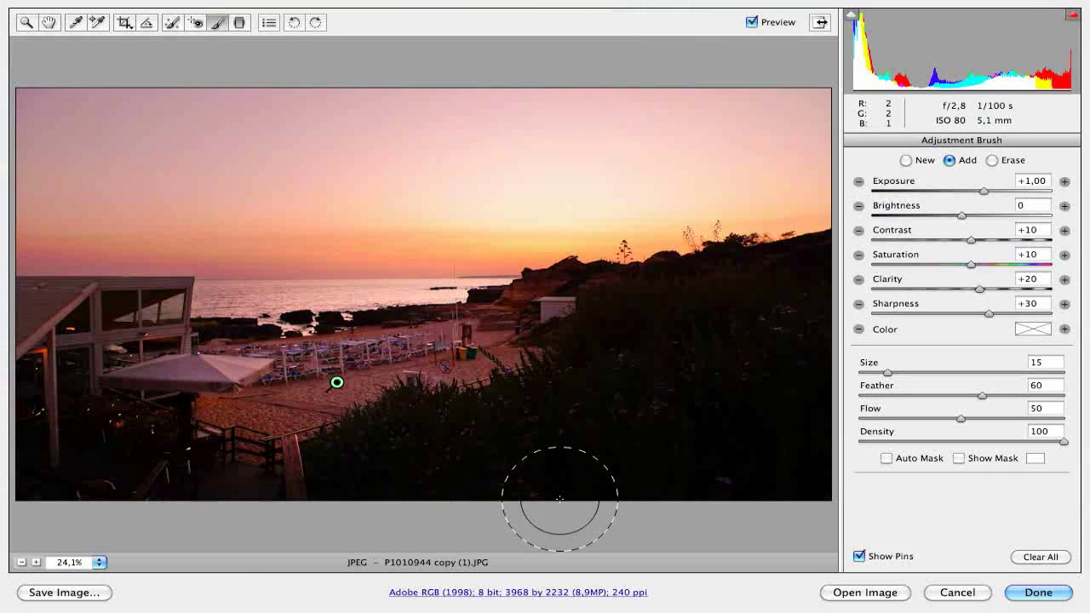
mouse_move(337, 384)
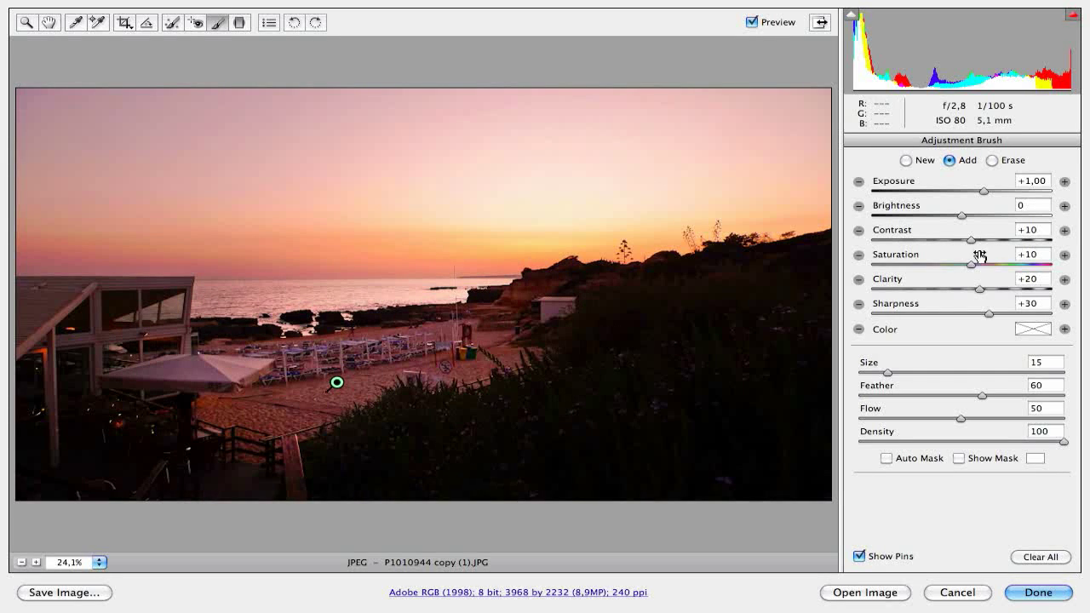
left_click_drag(972, 269, 942, 246)
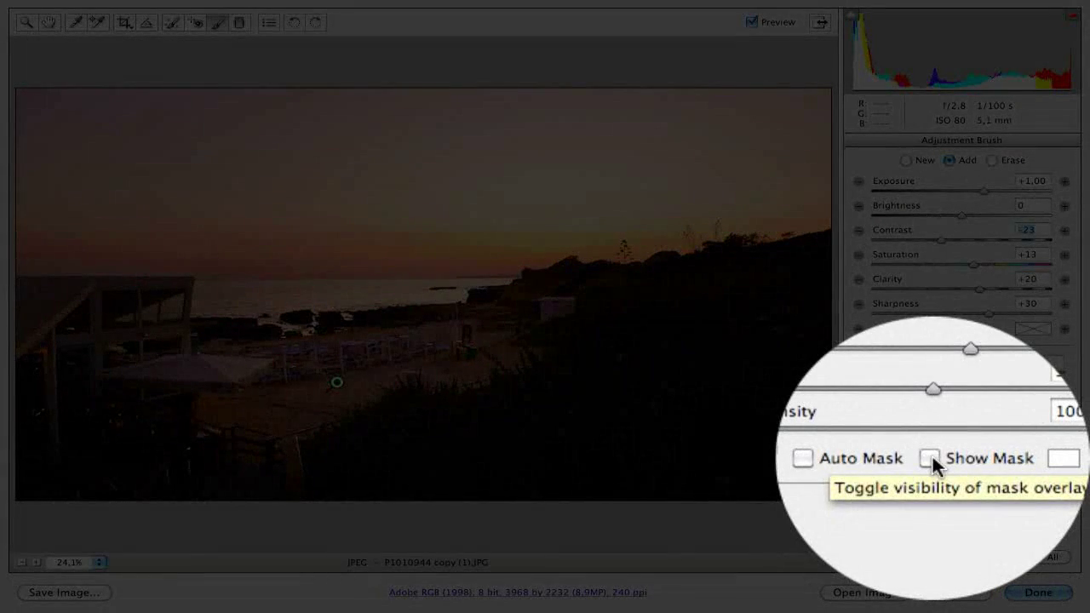
- Examine the painted beach area using the mask overlay and brush pin visibility options
left_click(931, 457)
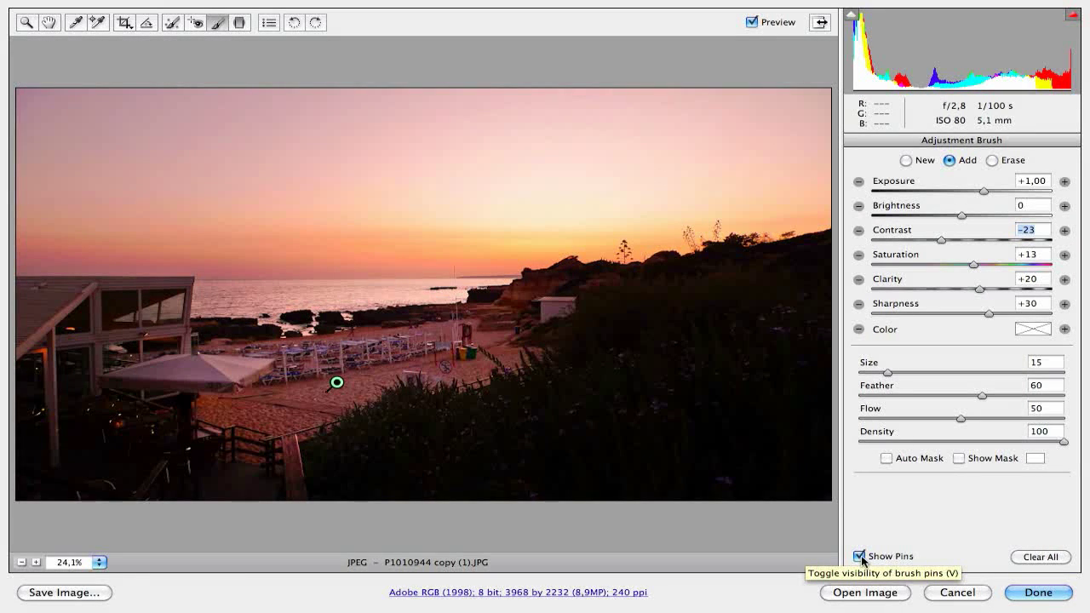
left_click(860, 557)
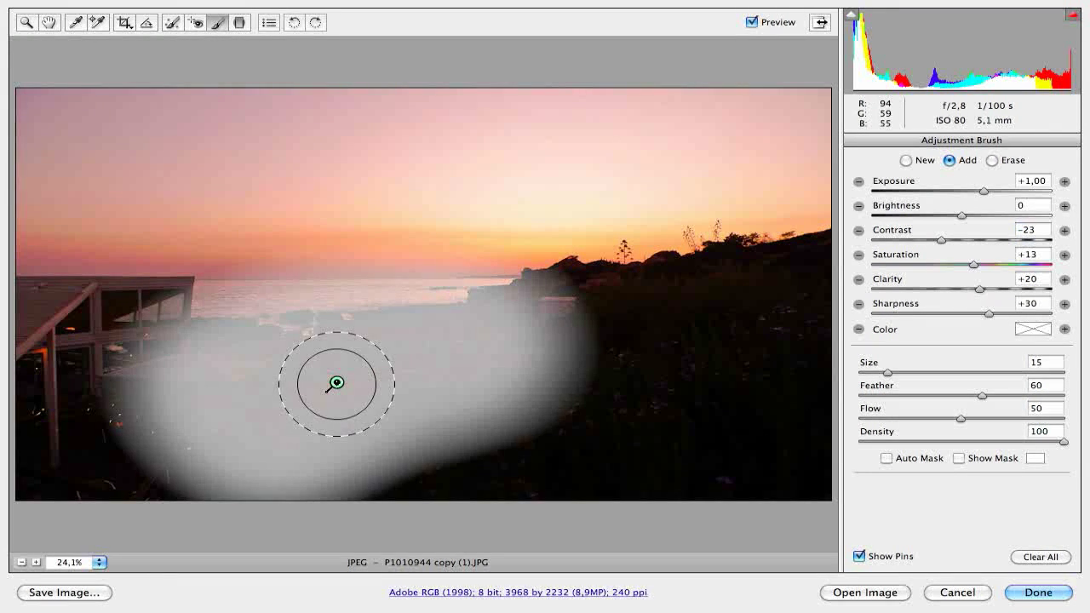
- Start a new brush adjustment with Exposure set to 0,00 and Contrast set to +10
key("Escape")
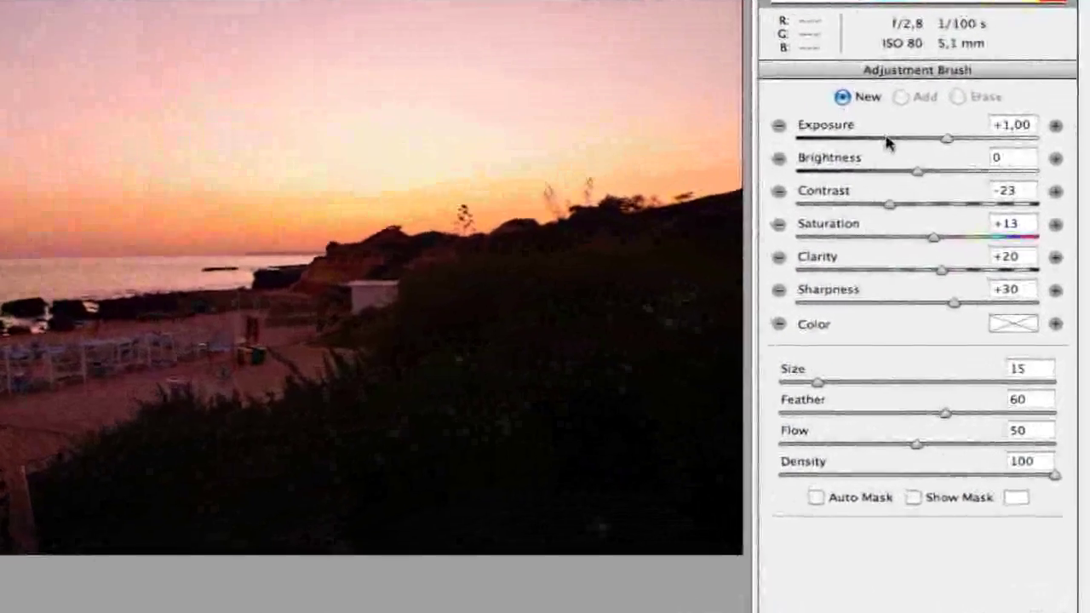
left_click(1013, 122)
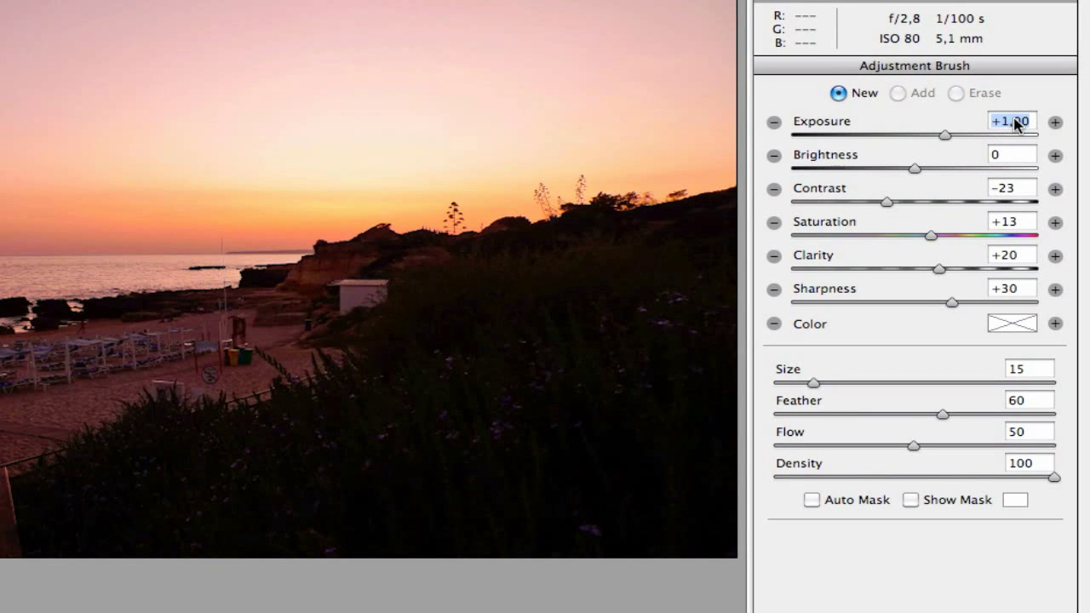
type("0")
key("Tab")
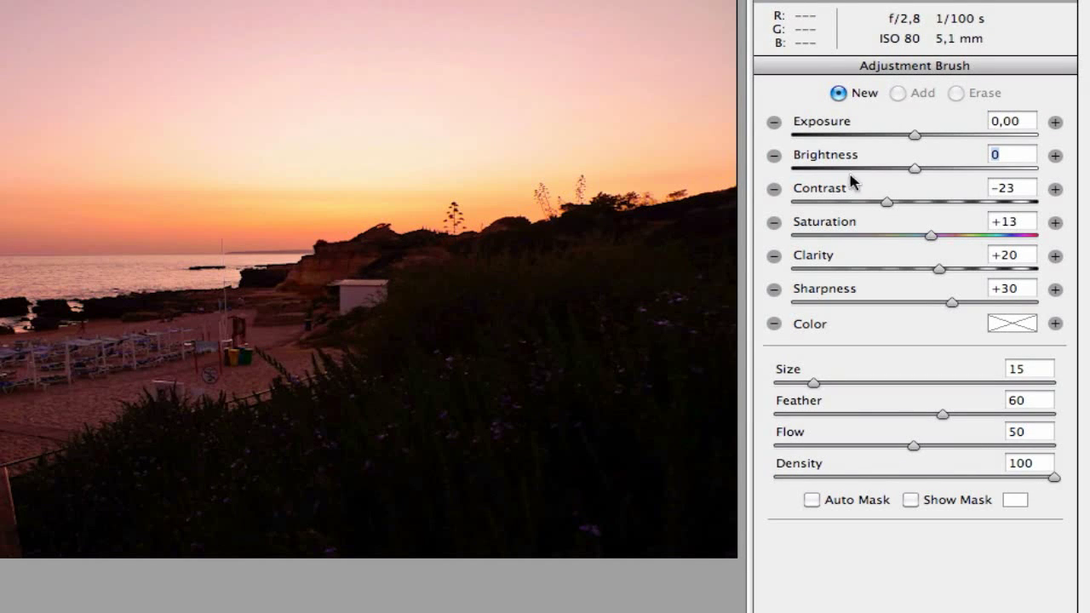
left_click(1016, 188)
left_click(1016, 188)
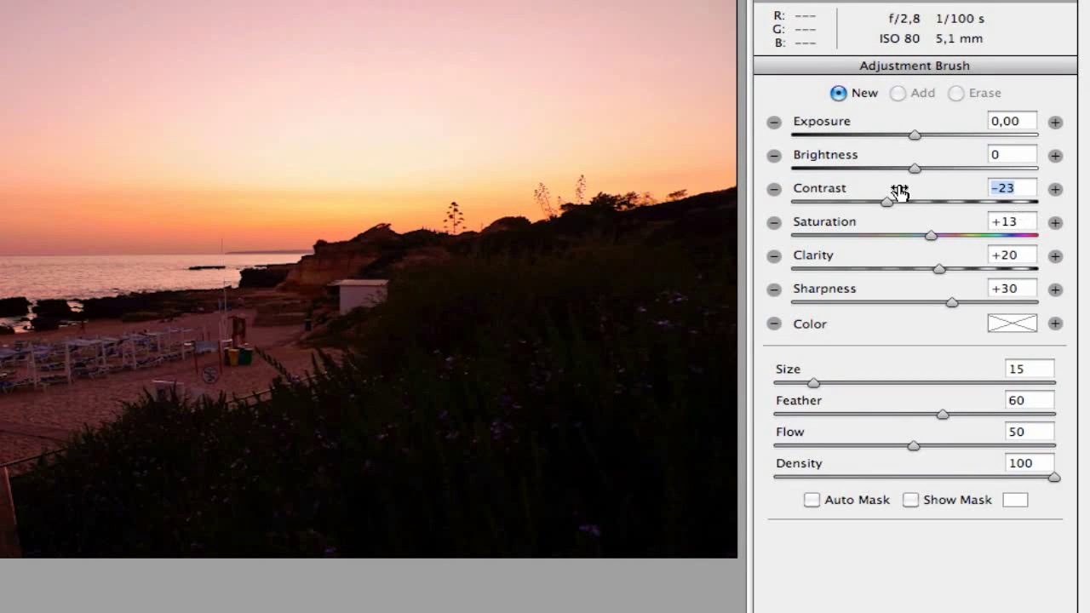
type("10")
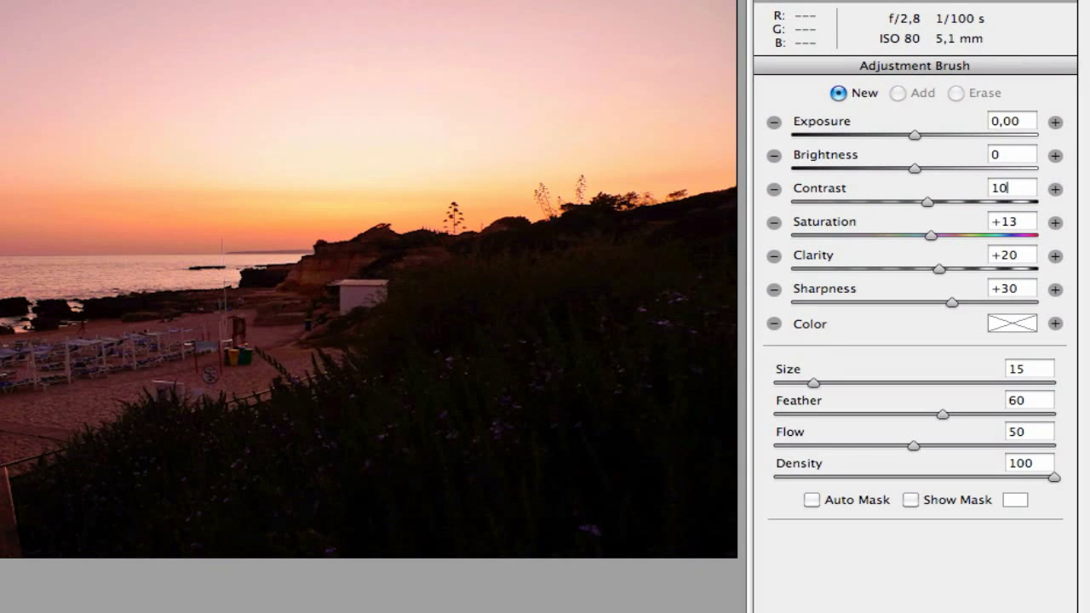
- Set the new brush adjustment's Saturation to +30, Clarity to +100 and Sharpness to 0
left_click(992, 221)
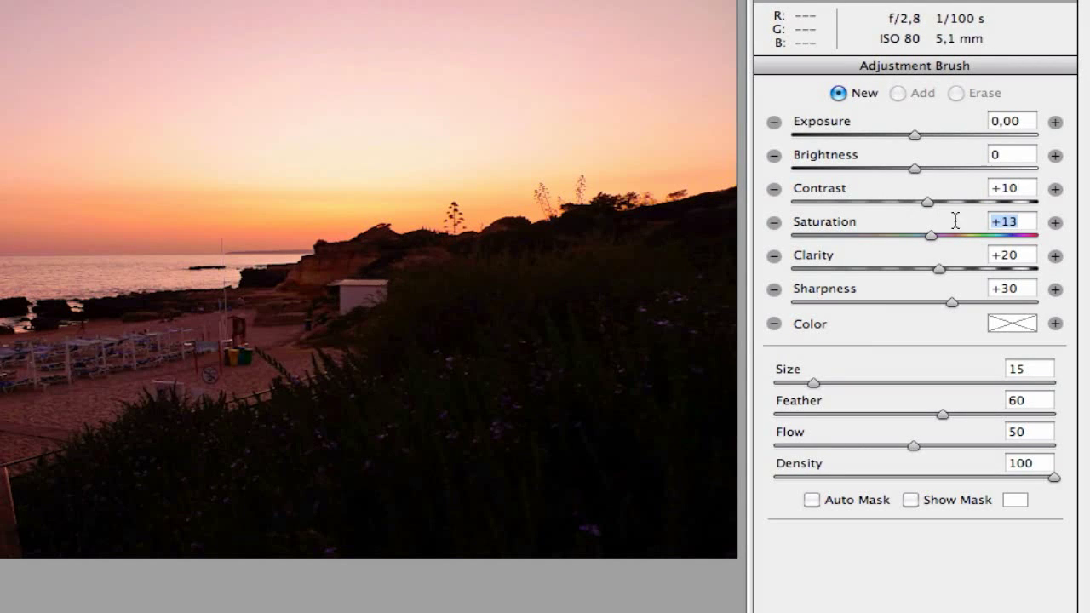
type("30")
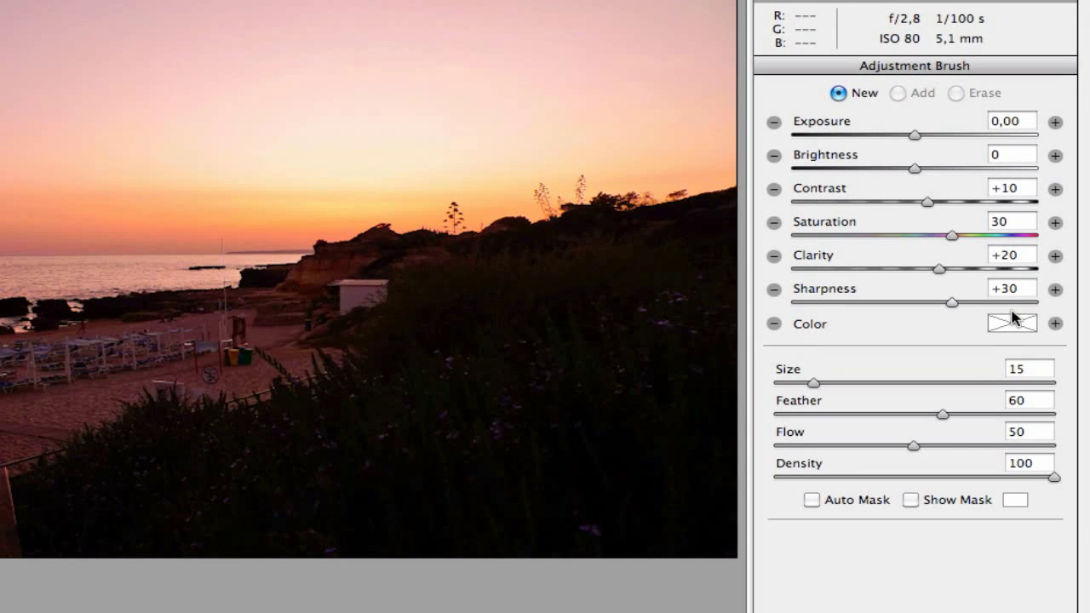
left_click(1022, 259)
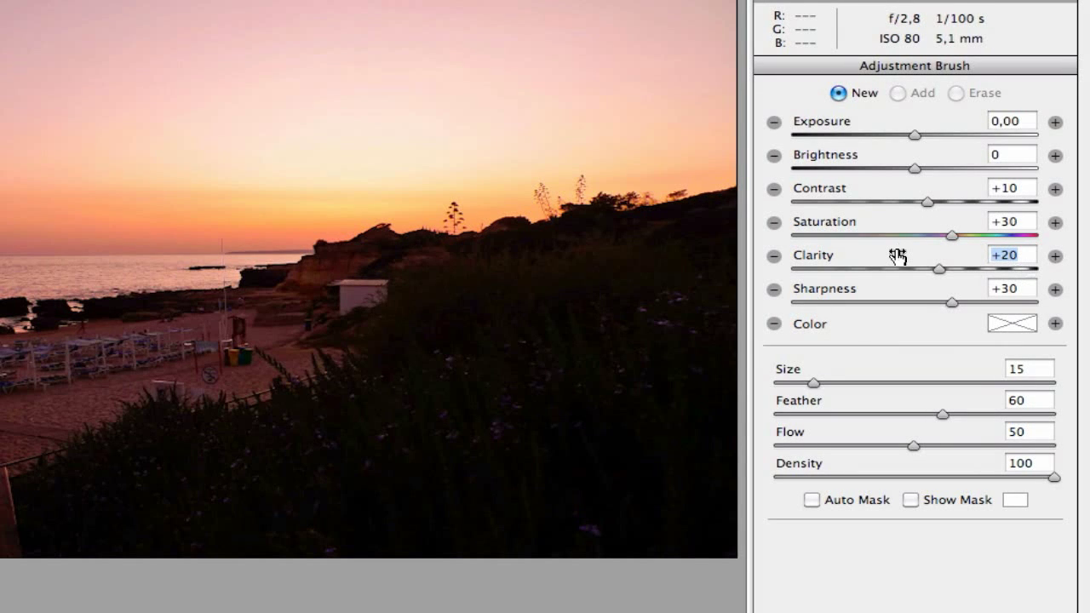
type("100")
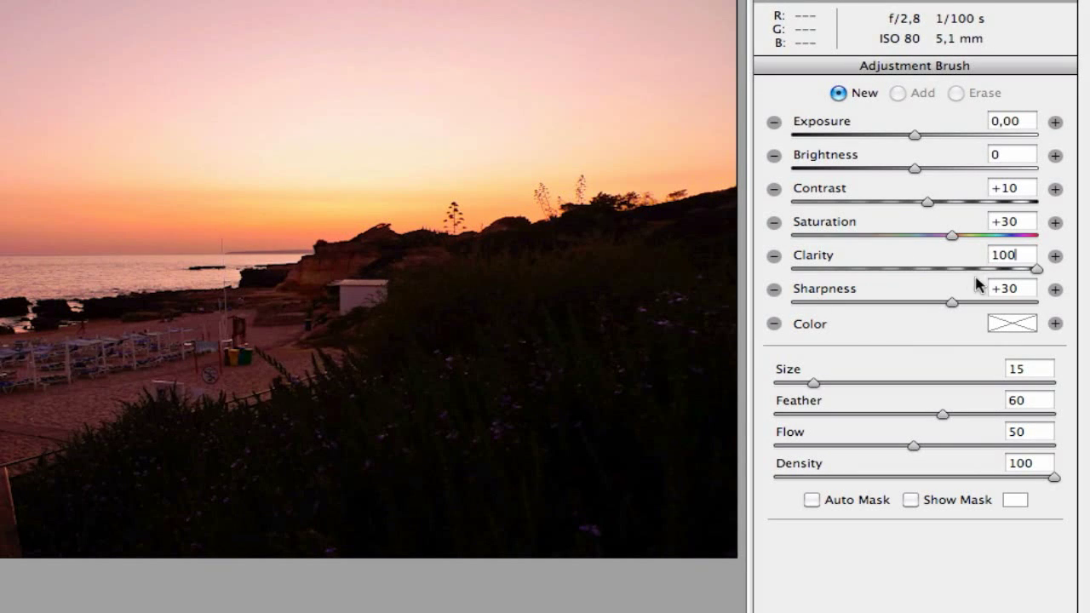
left_click(1014, 284)
type("0")
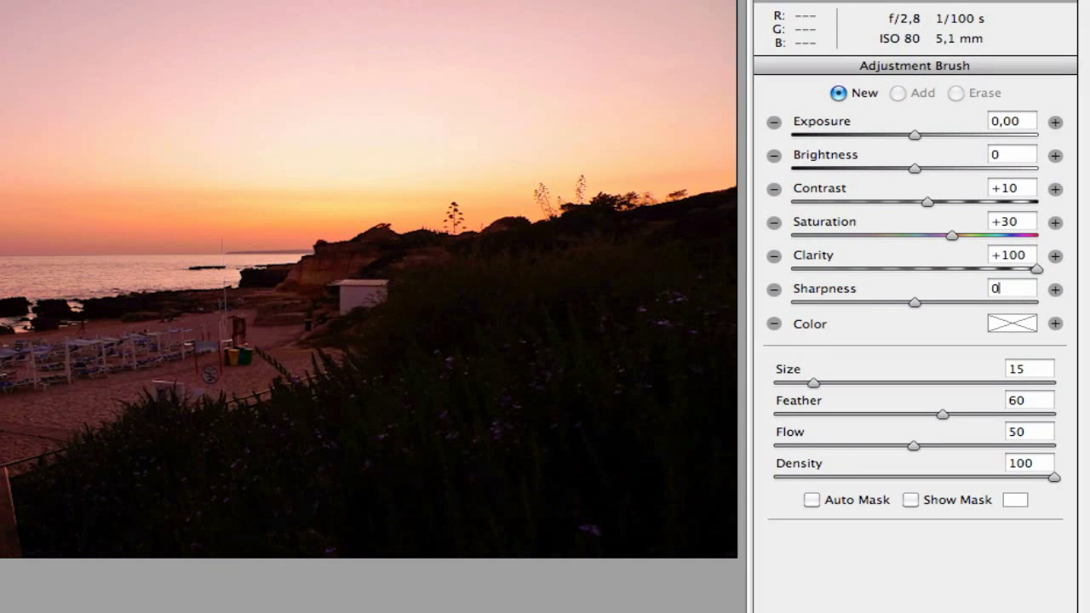
left_click(1019, 330)
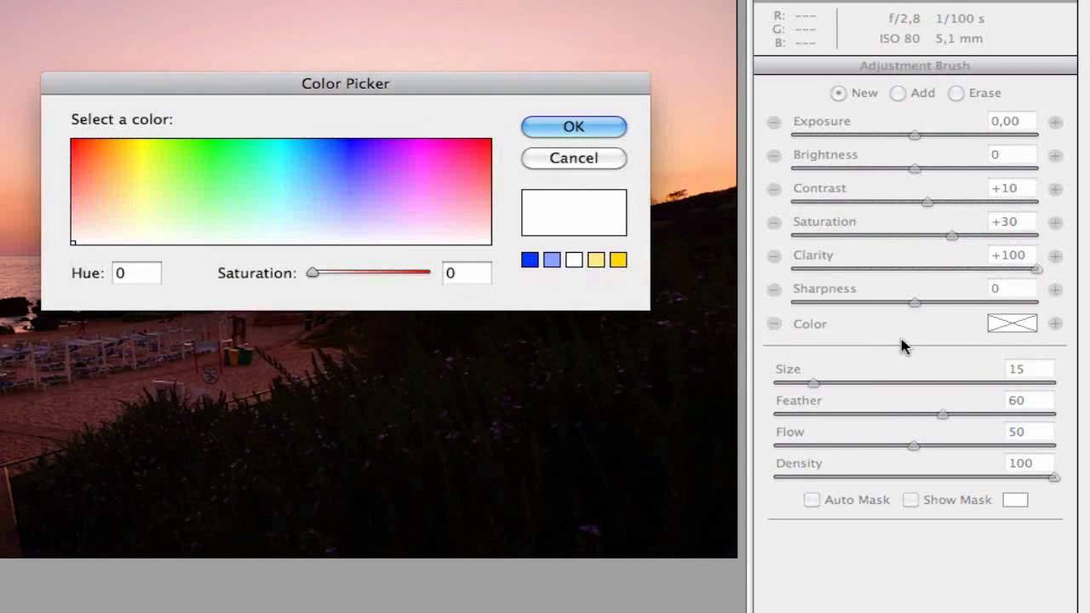
left_click_drag(285, 83, 423, 23)
left_click(490, 112)
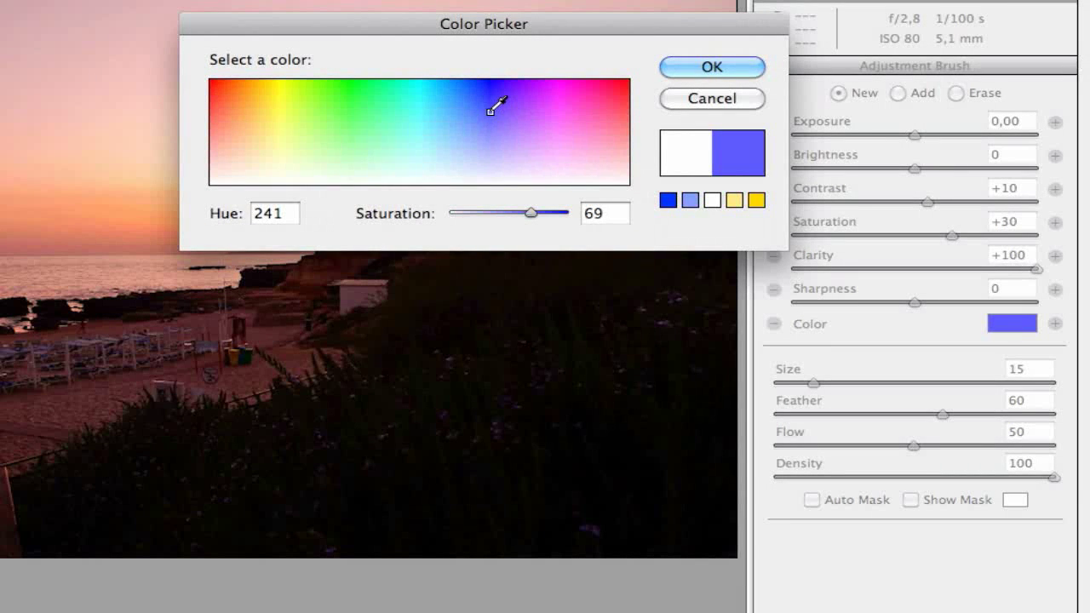
left_click(221, 109)
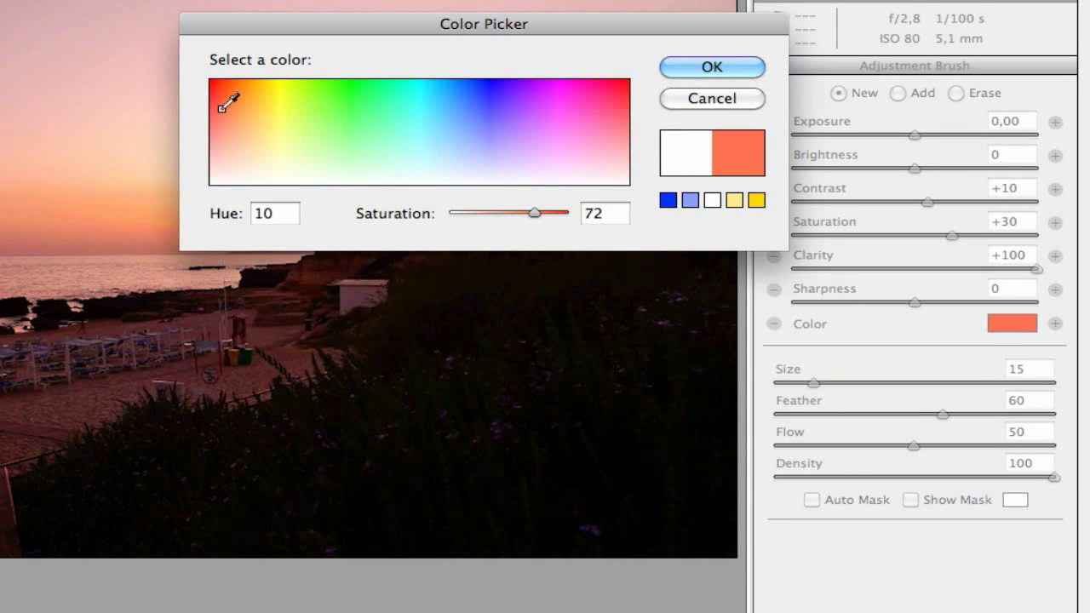
left_click(714, 99)
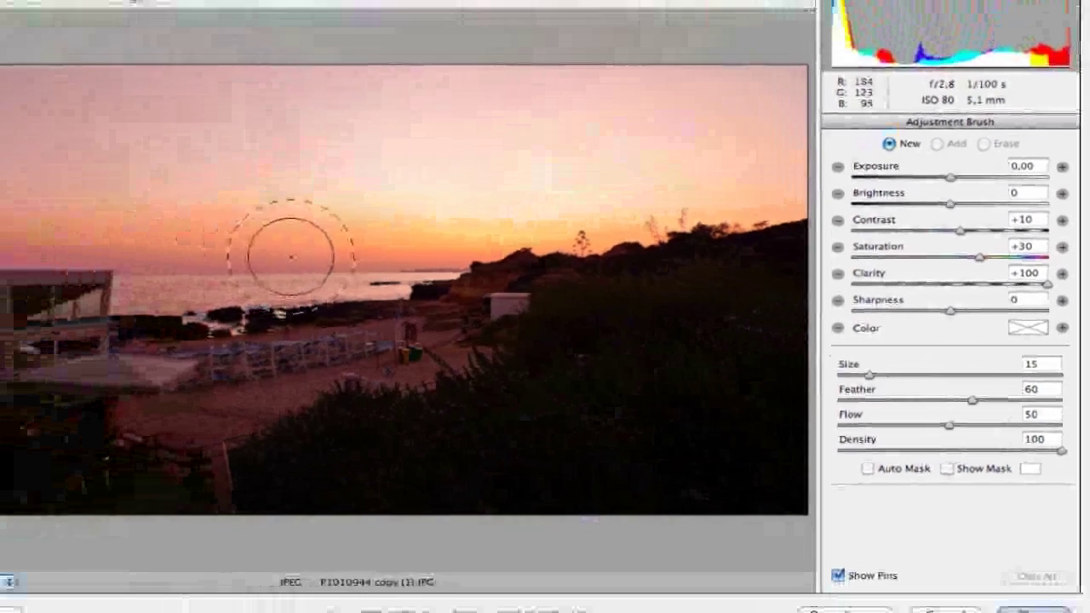
- Reduce the Adjustment Brush size to 5
key("bracketleft")
key("bracketleft")
key("bracketleft")
key("bracketleft")
key("bracketleft")
key("bracketleft")
key("bracketleft")
key("bracketleft")
key("bracketleft")
key("bracketleft")
key("bracketleft")
key("bracketleft")
key("bracketleft")
key("bracketright")
key("bracketright")
key("bracketright")
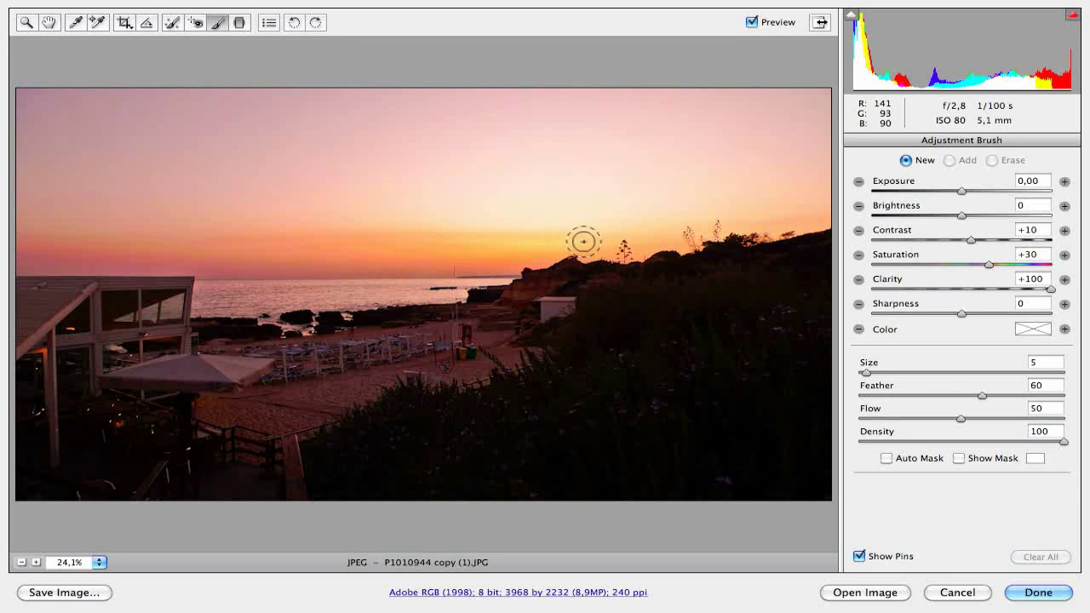
- Paint the new brush adjustment across the sky band above the horizon and along the top of the hill
mouse_move(697, 237)
left_mouse_down()
mouse_move(852, 219)
mouse_move(786, 224)
left_mouse_up()
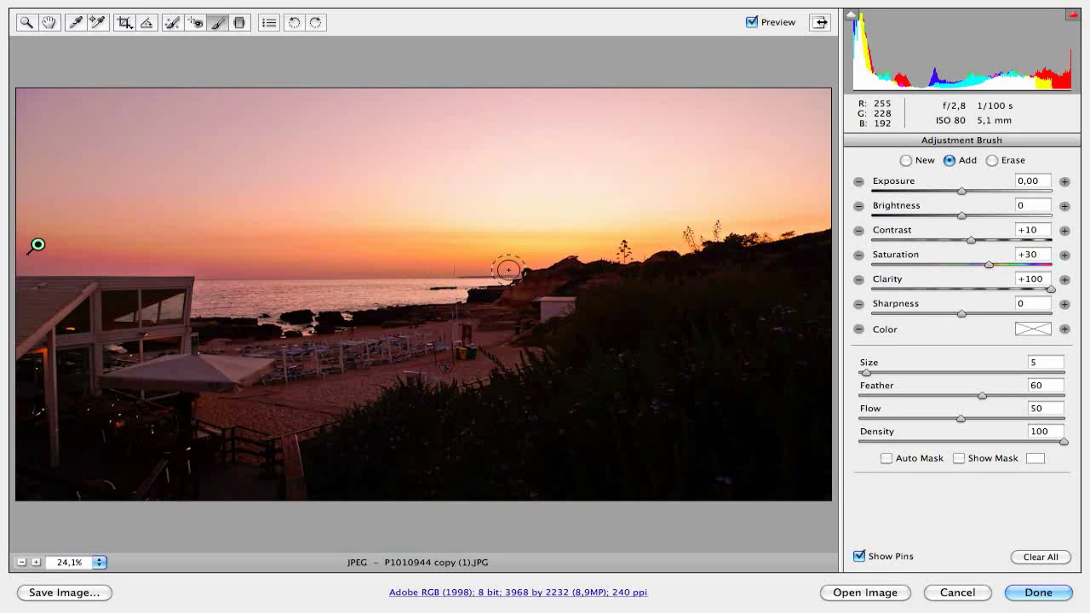
mouse_move(37, 245)
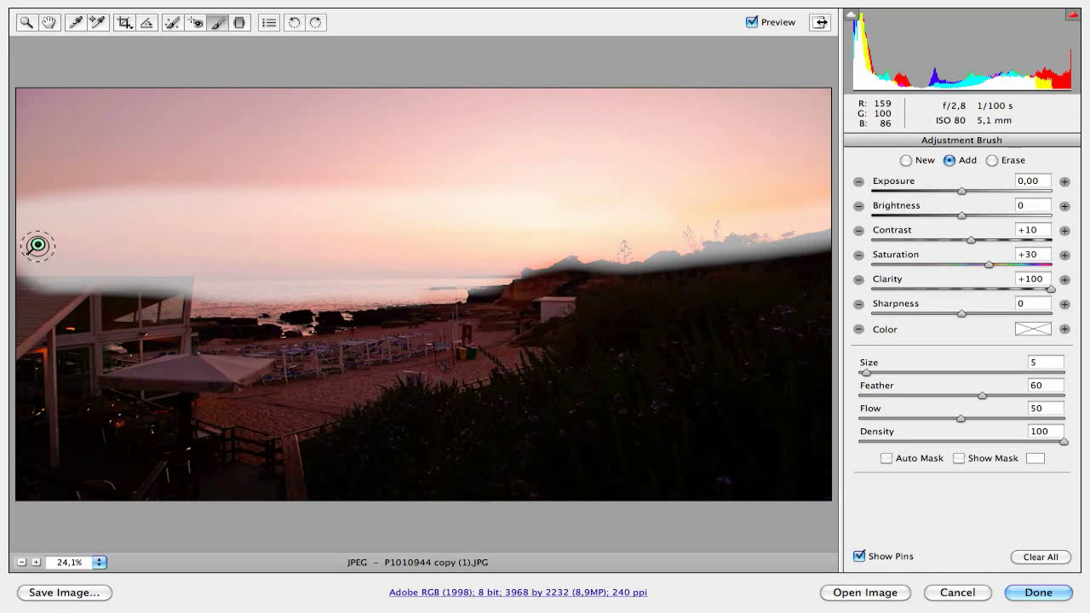
- Delete the sky brush adjustment and undo the deletion
left_click(37, 245)
key("alt")
key("Delete")
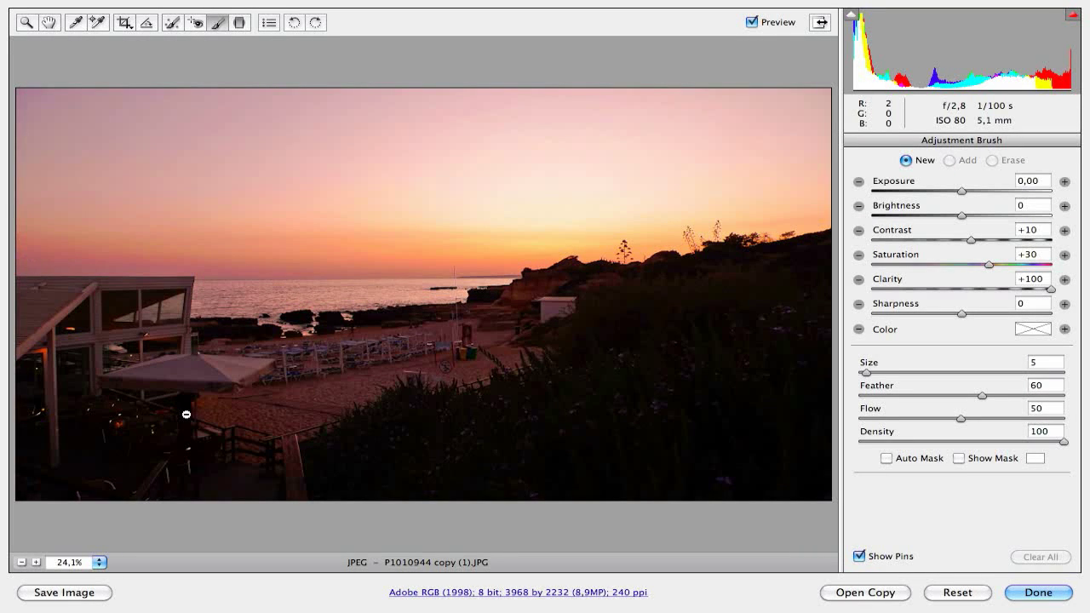
key("super+z")
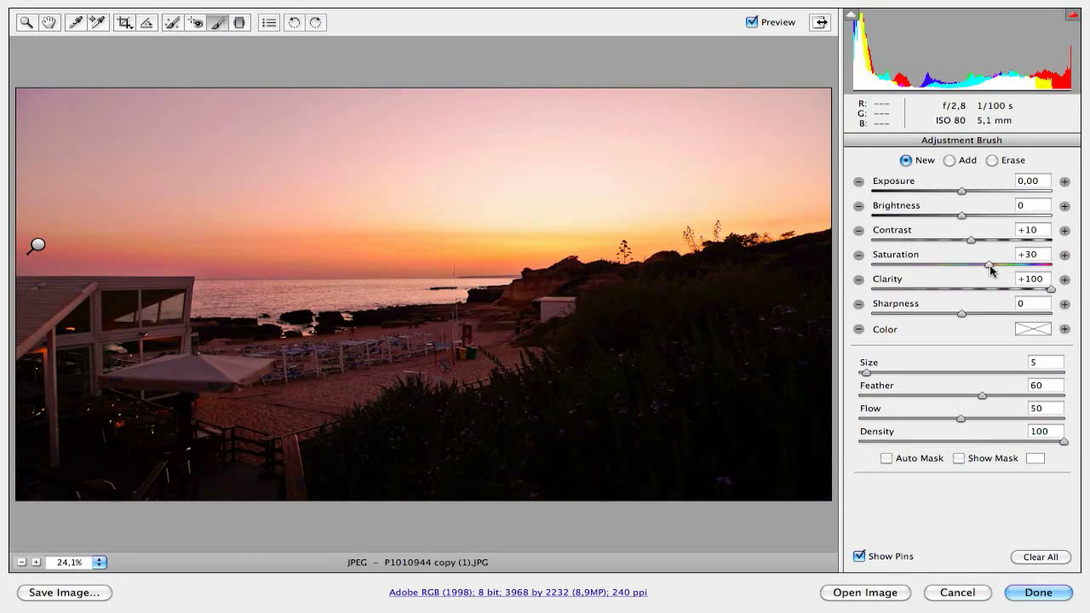
- Start a new brush adjustment with Saturation set to +50 and Sharpness set to +20
left_click(991, 267)
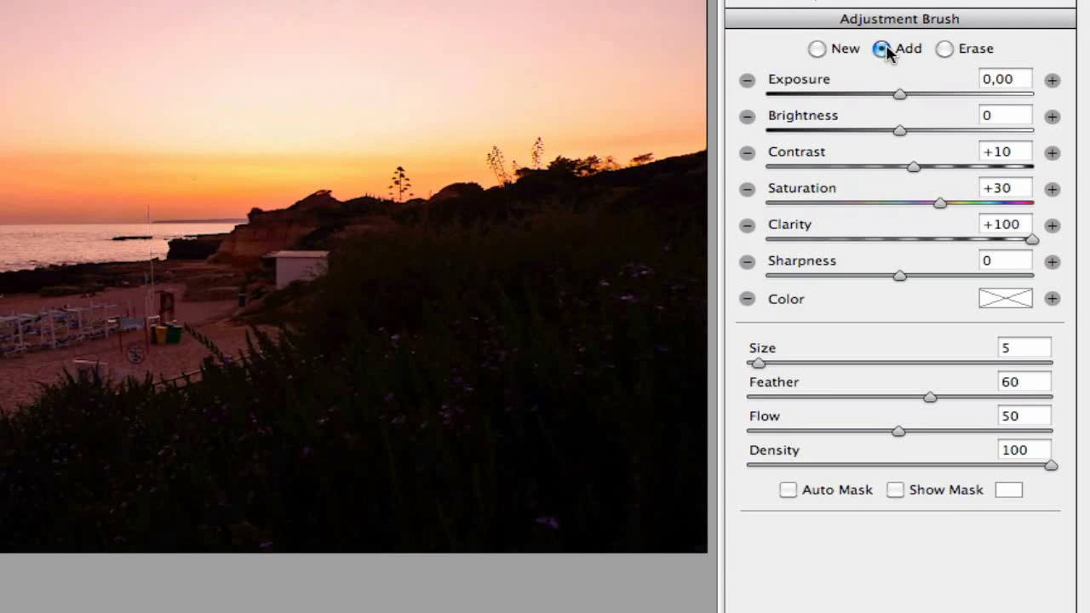
left_click(817, 49)
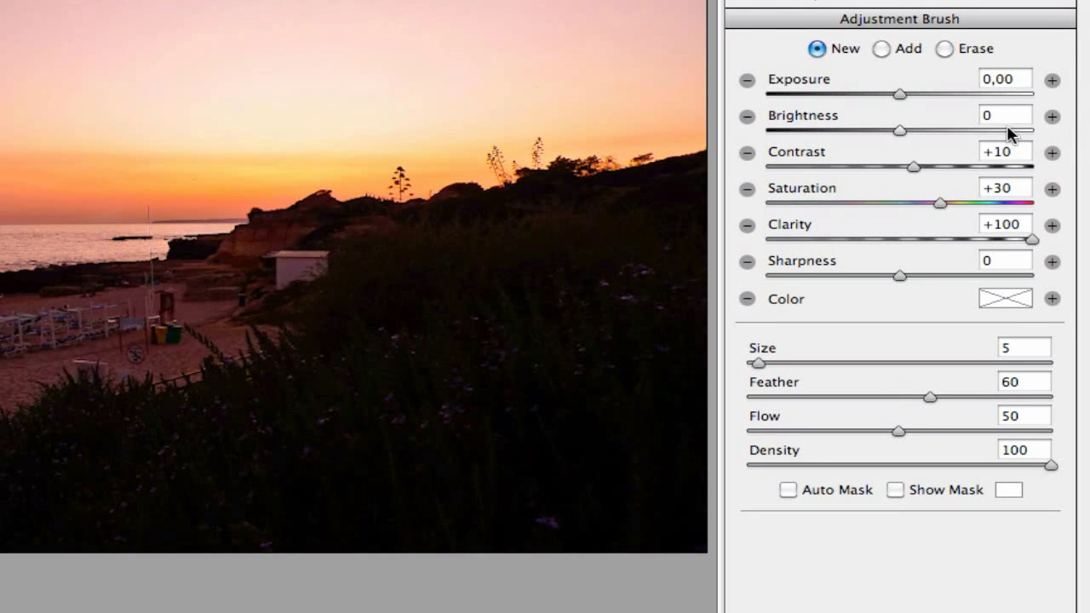
left_click(1018, 193)
type("50")
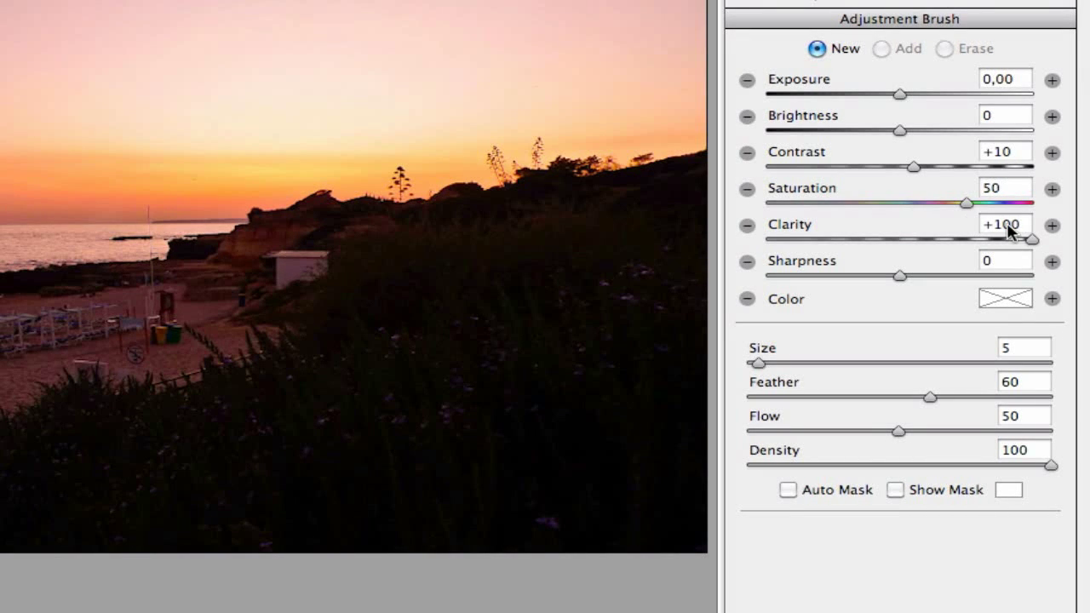
double_click(1015, 227)
left_click(1014, 261)
type("20")
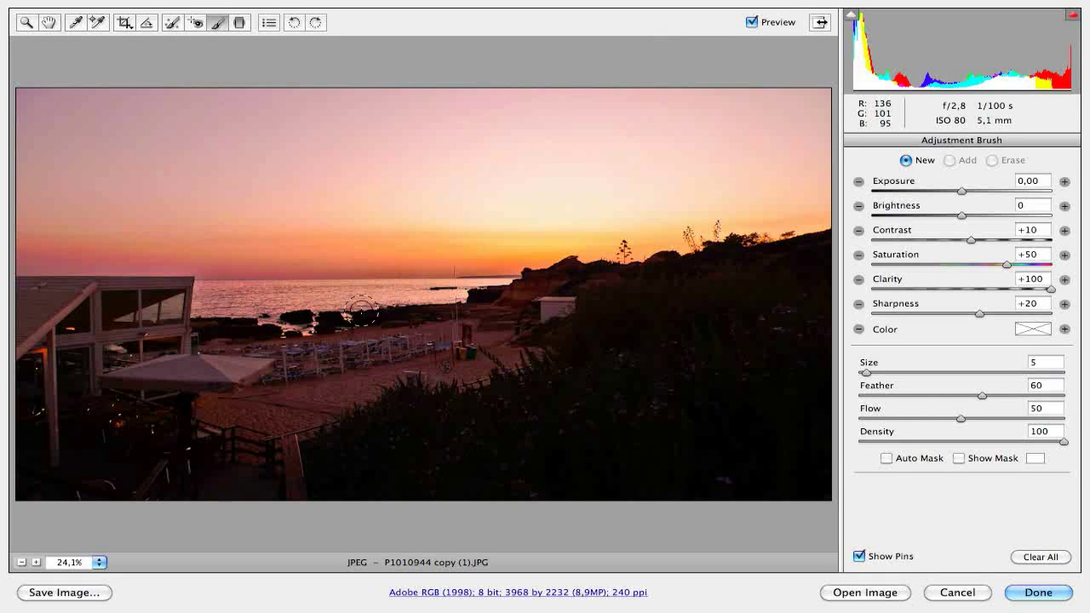
- Paint the adjustment over the sea, shoreline rocks and cliff, and check its coverage with the mask overlay
left_click_drag(429, 296, 446, 291)
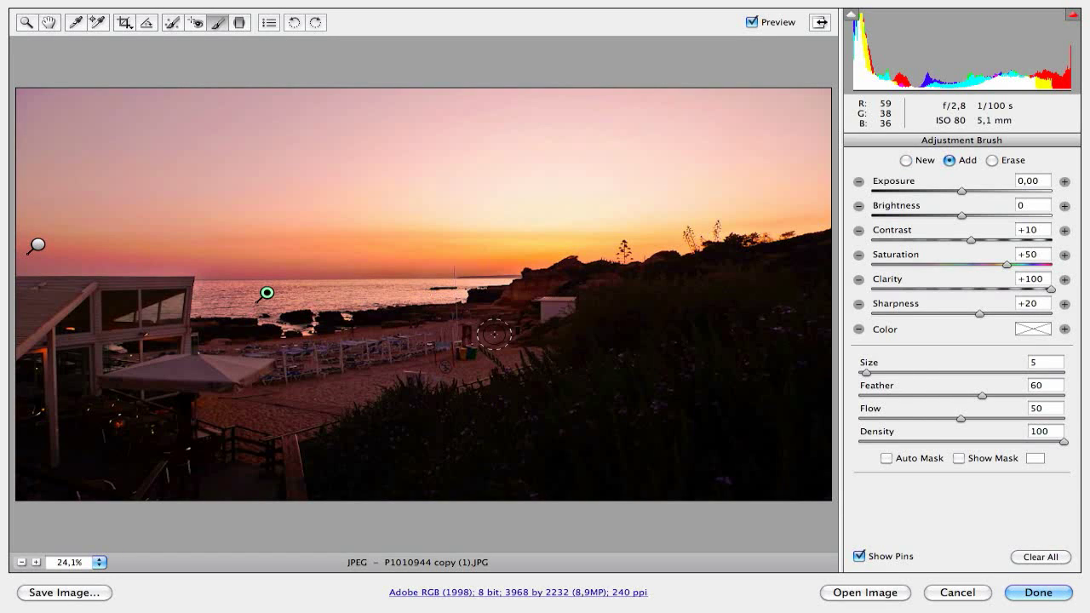
key("Escape")
left_click(959, 461)
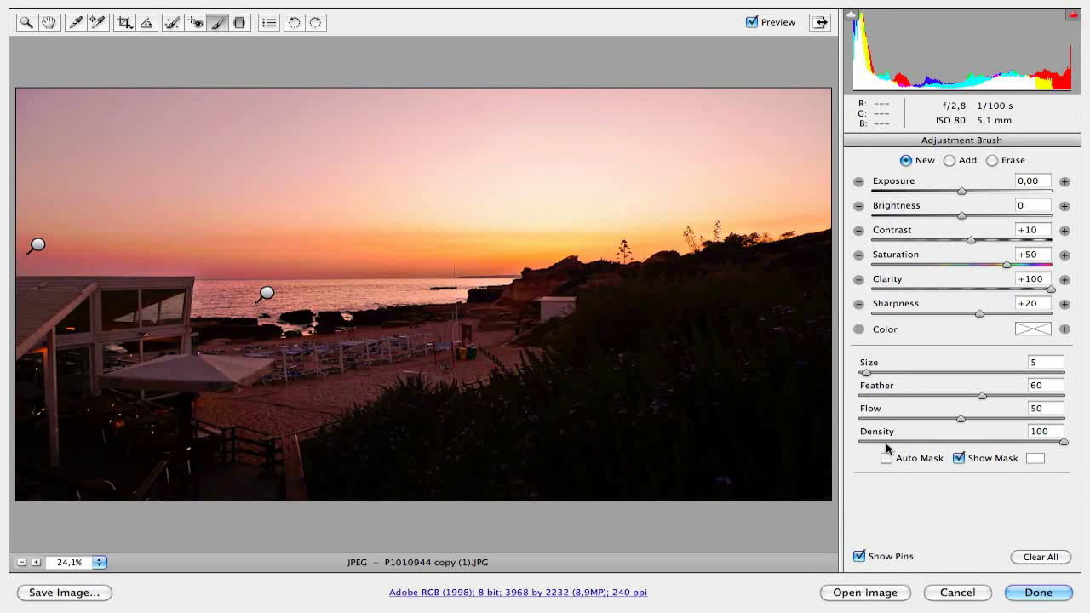
left_click(267, 293)
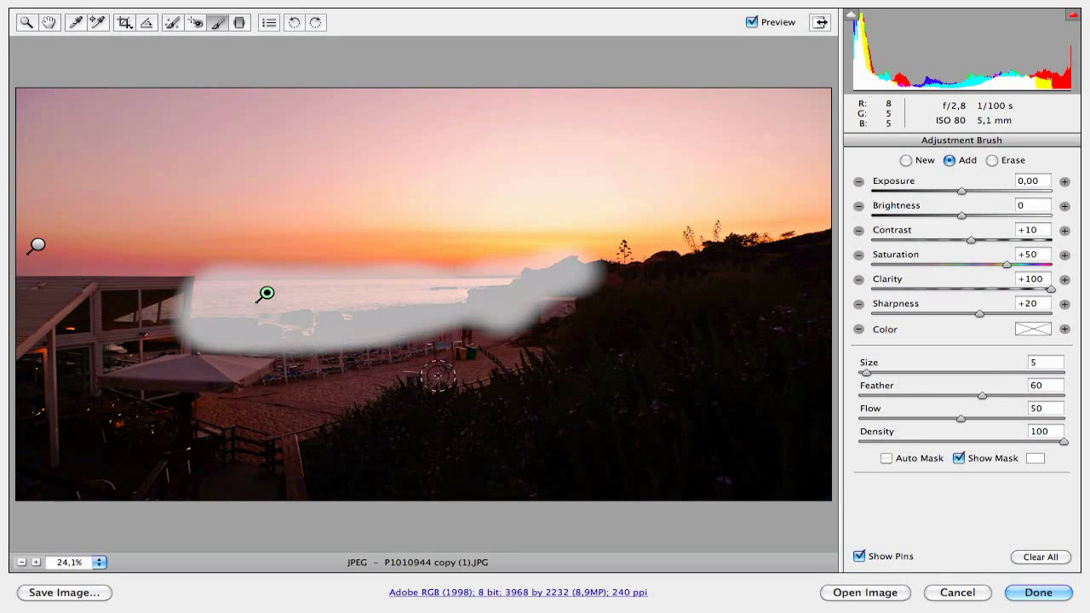
left_click(960, 461)
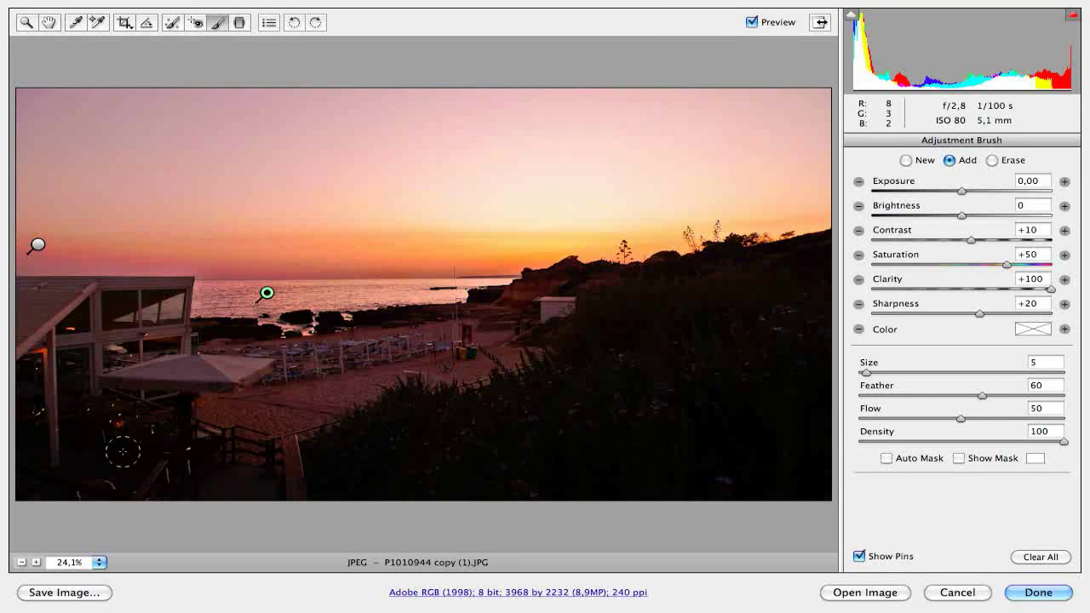
- Start another new brush adjustment with Contrast and Saturation both set to +10
left_click(905, 160)
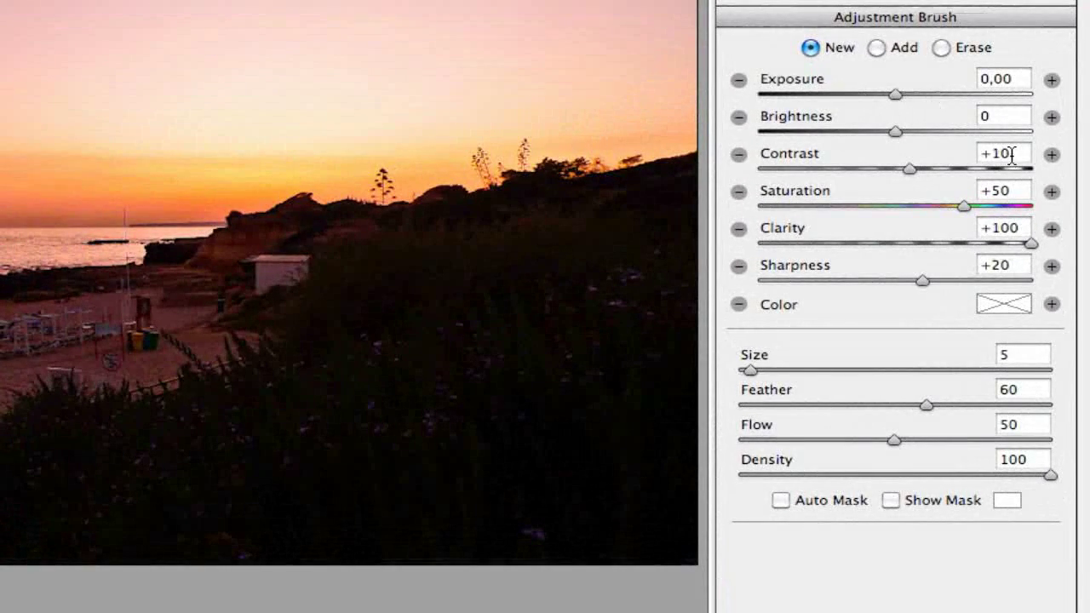
left_click(1010, 153)
type("10")
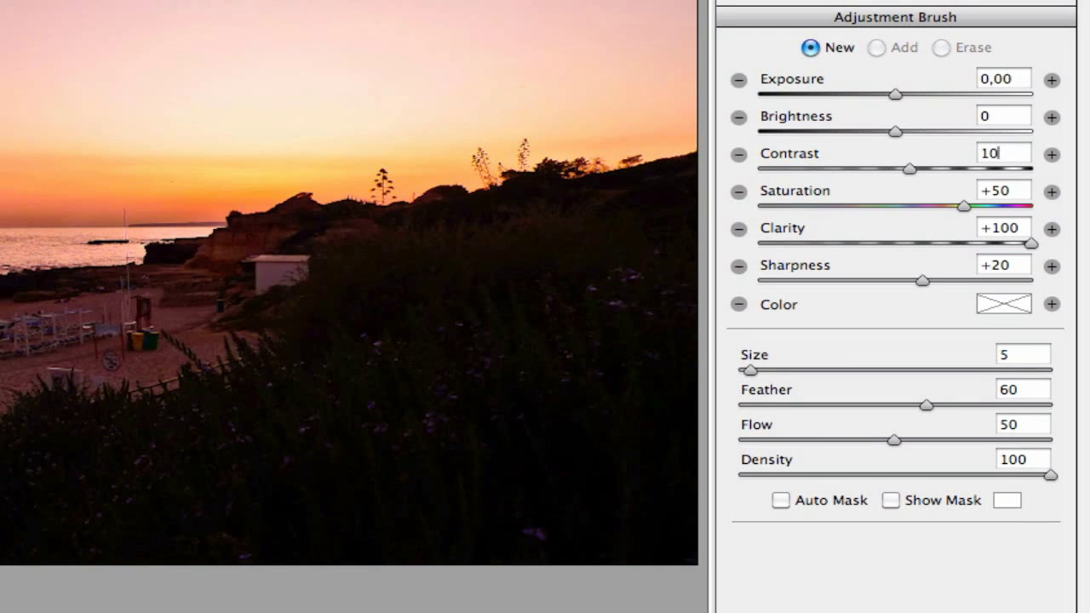
left_click(1013, 193)
type("10")
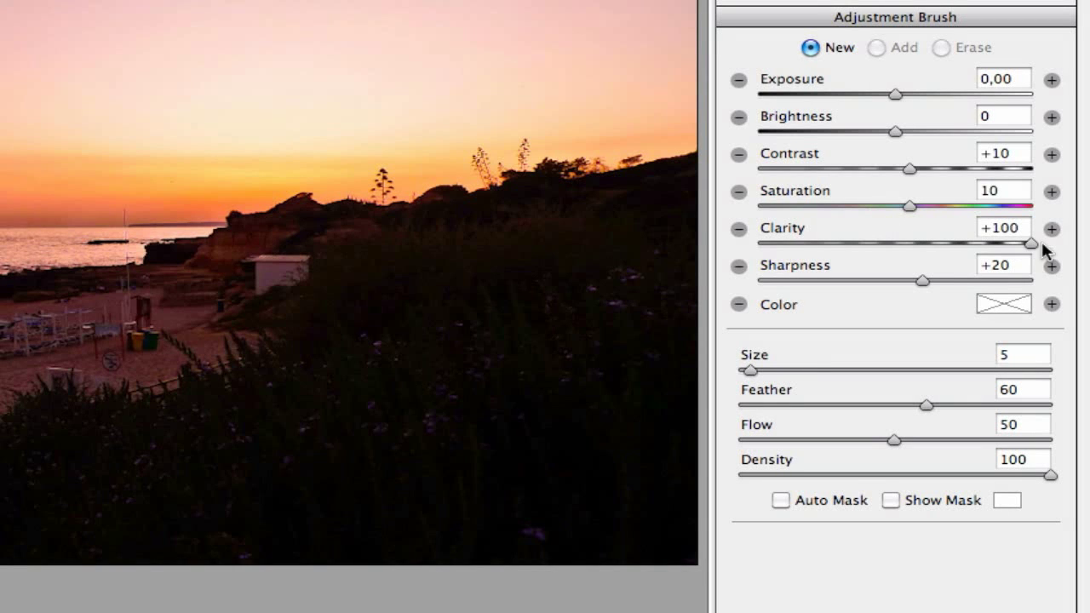
- Set the new brush adjustment's Clarity to +20, Sharpness to +30 and Exposure to +0,50
left_click(1003, 228)
type("20")
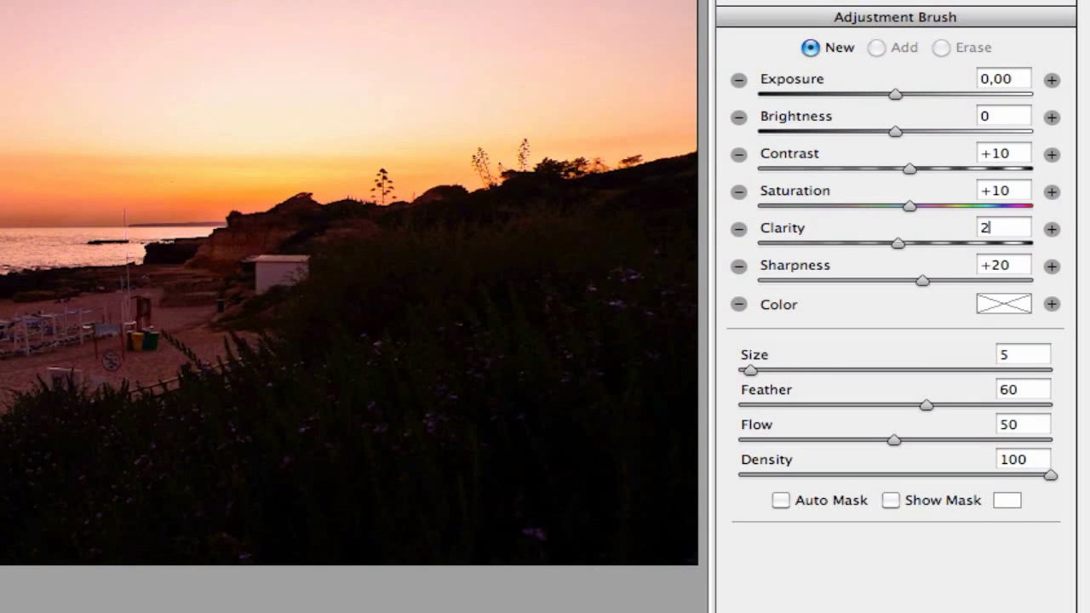
left_click(1011, 265)
type("30")
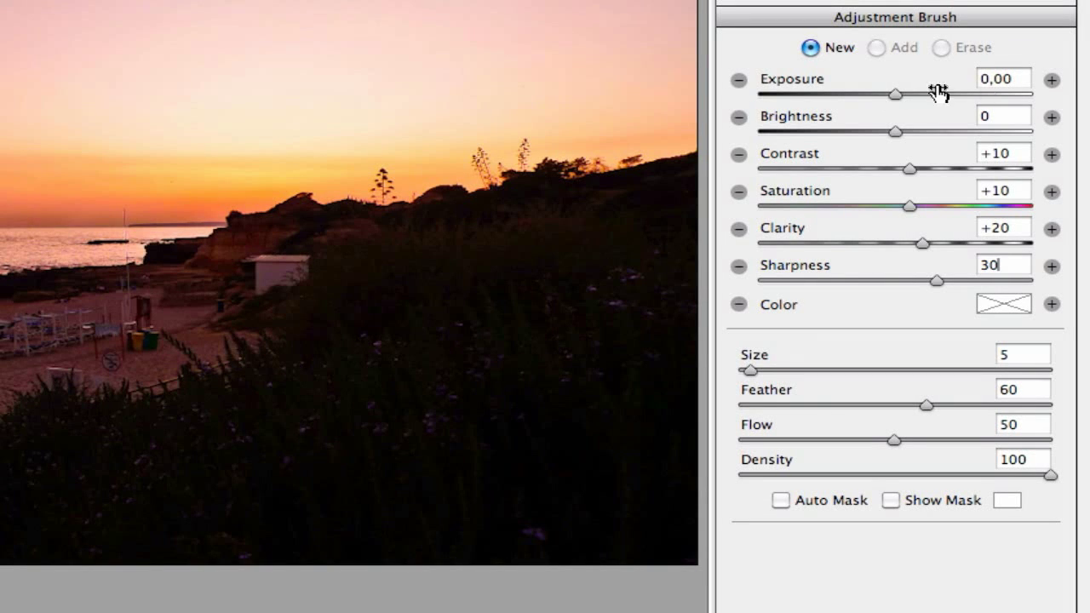
left_click(896, 95)
left_click_drag(896, 95, 914, 96)
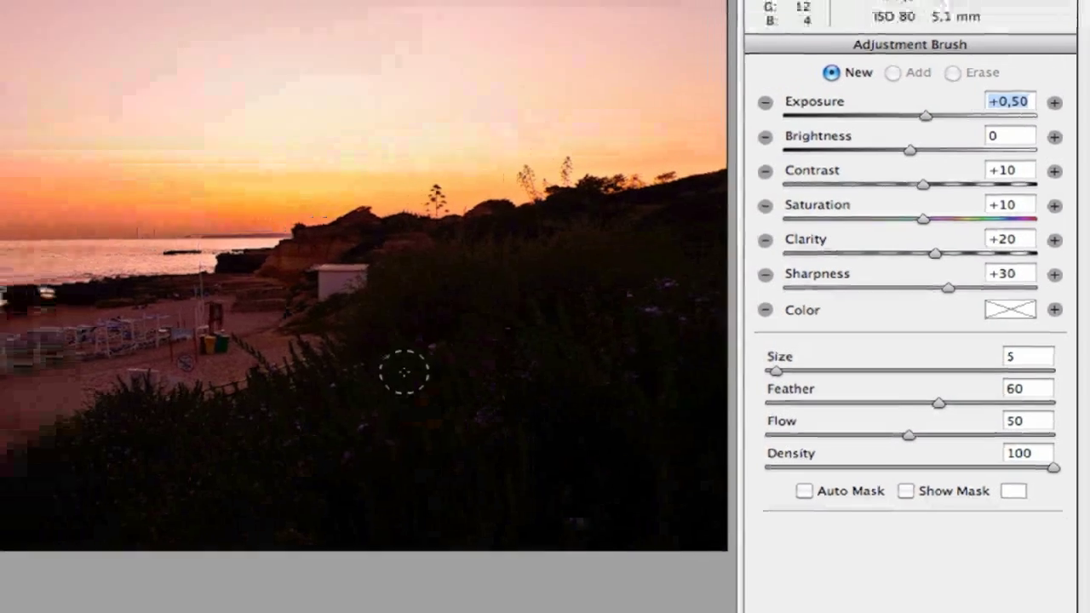
- Set the brush size to 10 and Feather to 68, and paint over the dark shrubs and the terrace area
key("bracketright")
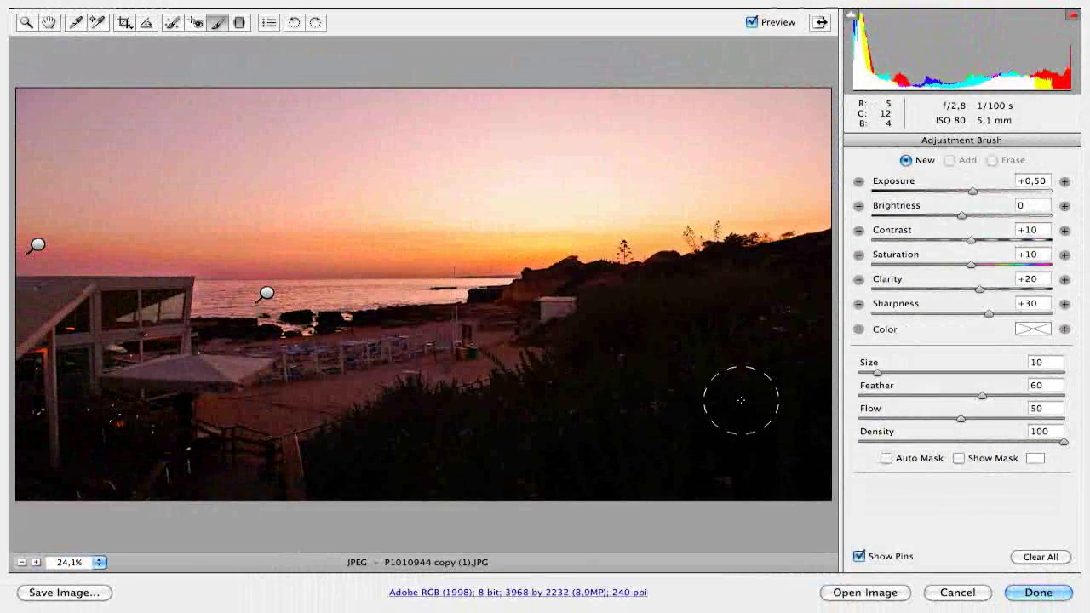
left_click_drag(983, 396, 998, 396)
mouse_move(730, 357)
left_mouse_down()
mouse_move(576, 469)
mouse_move(735, 440)
mouse_move(578, 422)
mouse_move(532, 481)
mouse_move(417, 443)
mouse_move(492, 435)
mouse_move(399, 475)
mouse_move(338, 429)
mouse_move(451, 424)
mouse_move(489, 443)
mouse_move(626, 329)
mouse_move(601, 363)
mouse_move(730, 301)
mouse_move(765, 496)
mouse_move(807, 320)
mouse_move(784, 490)
mouse_move(497, 455)
mouse_move(335, 487)
mouse_move(213, 467)
mouse_move(194, 497)
mouse_move(118, 437)
mouse_move(143, 434)
mouse_move(119, 483)
mouse_move(60, 459)
mouse_move(143, 443)
mouse_move(142, 491)
mouse_move(78, 422)
mouse_move(99, 464)
mouse_move(188, 452)
mouse_move(129, 449)
left_mouse_up()
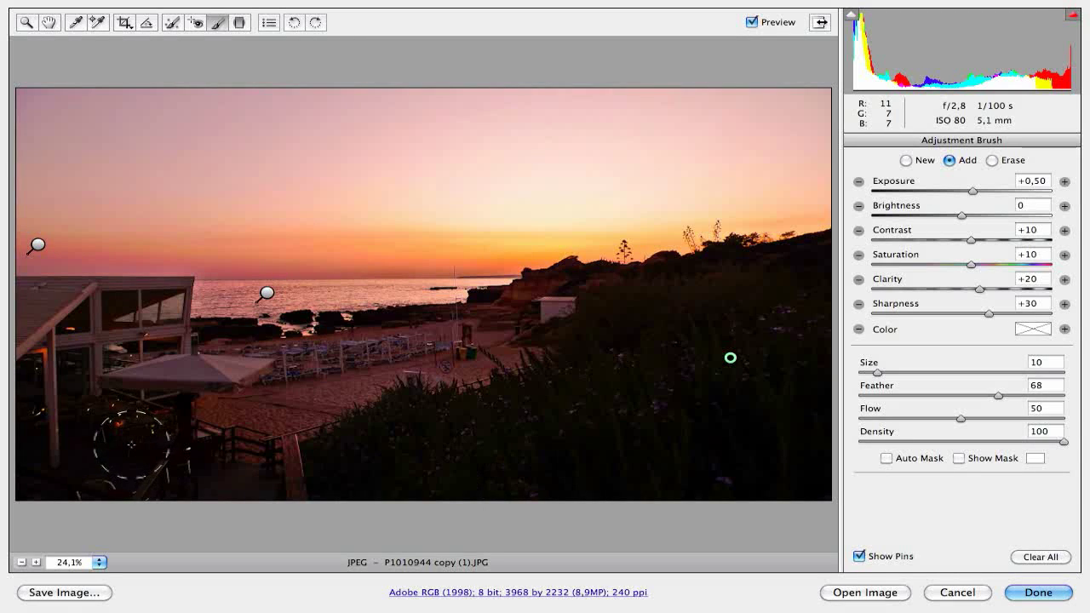
mouse_move(139, 486)
left_mouse_down()
mouse_move(258, 500)
mouse_move(195, 475)
mouse_move(337, 413)
left_mouse_up()
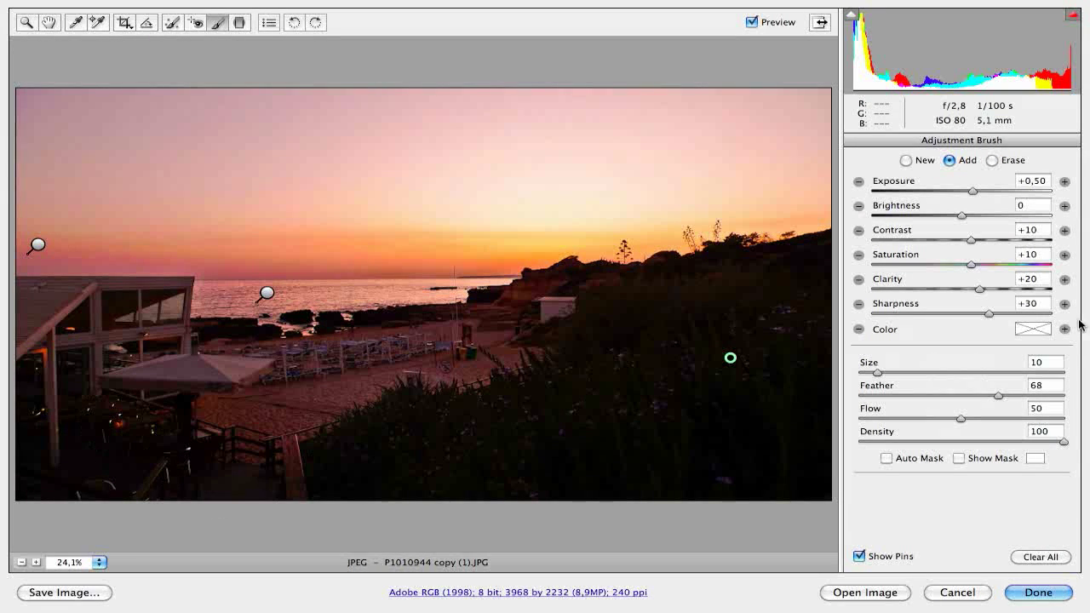
- Raise the Exposure of the shrub and terrace adjustment to +0,85 and switch to the Hand tool
left_click_drag(973, 195, 977, 194)
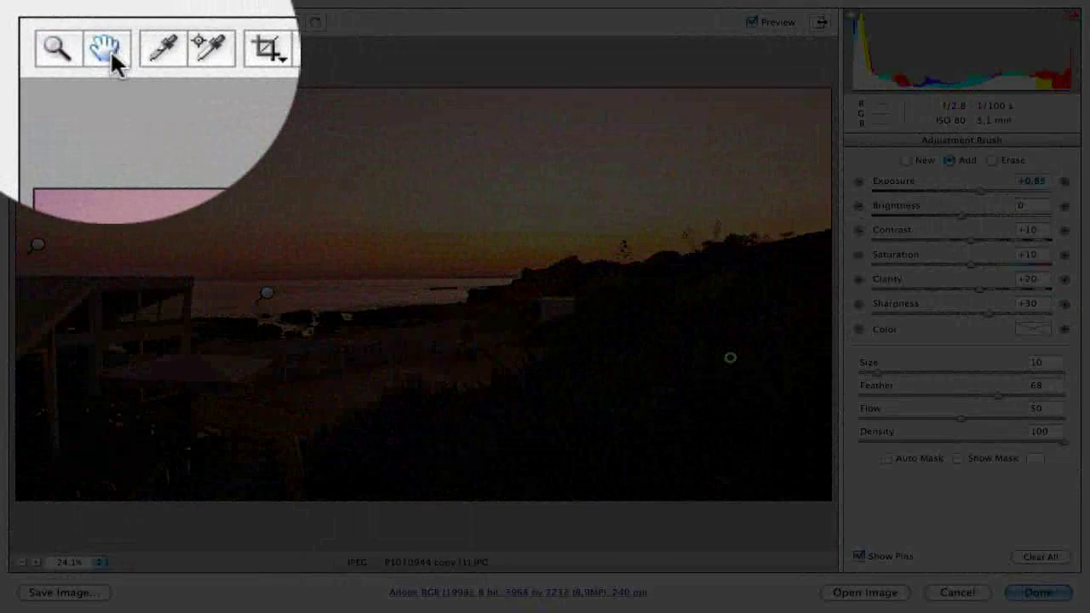
left_click(50, 24)
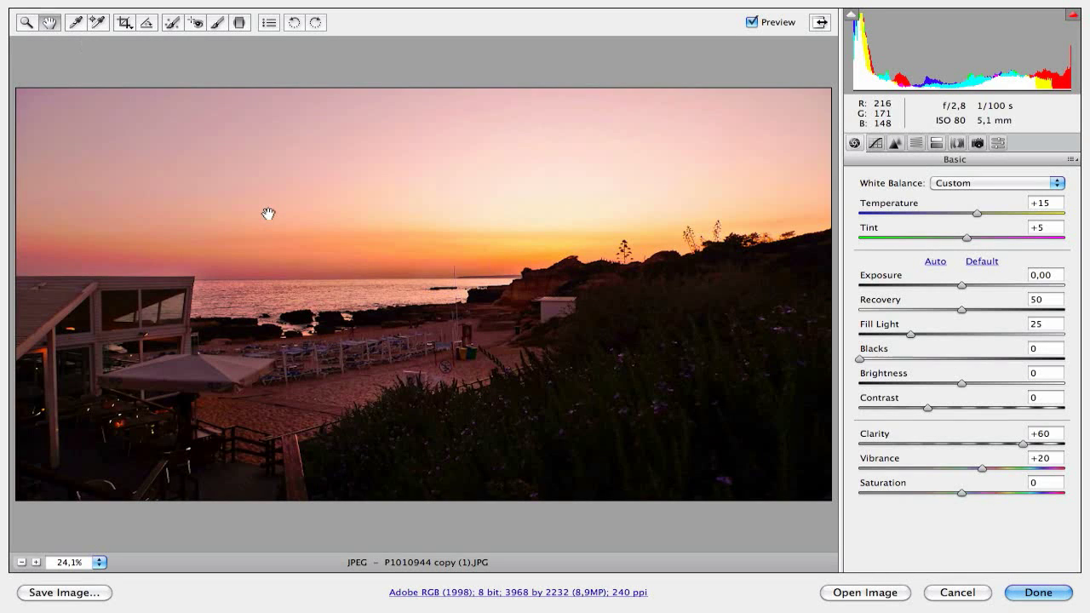
- In the HSL Saturation settings, set Reds to +5 and Oranges to +10
left_click(974, 143)
left_click(937, 144)
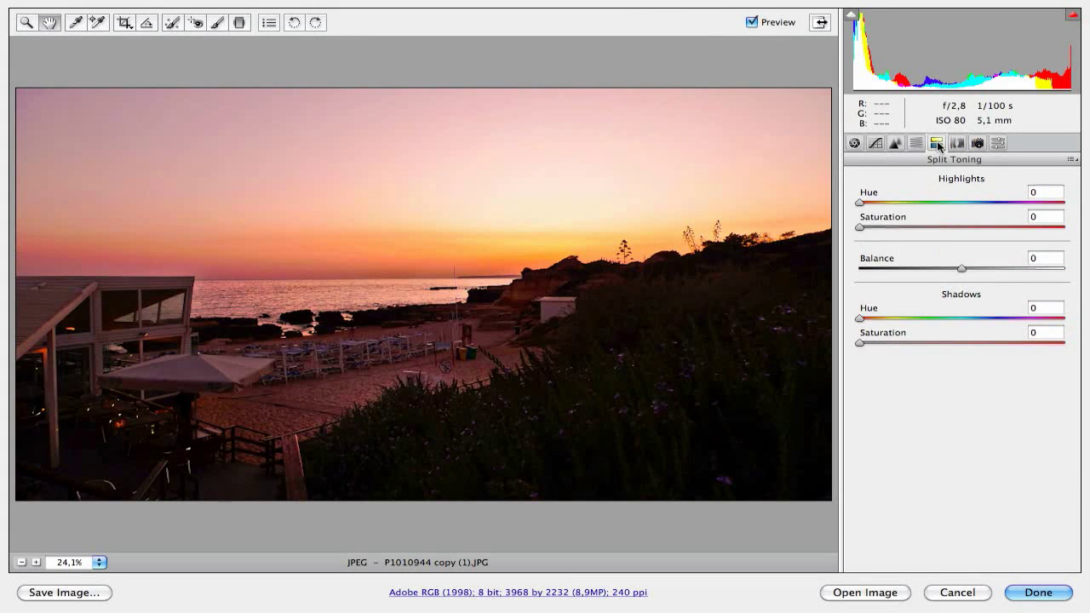
left_click(916, 144)
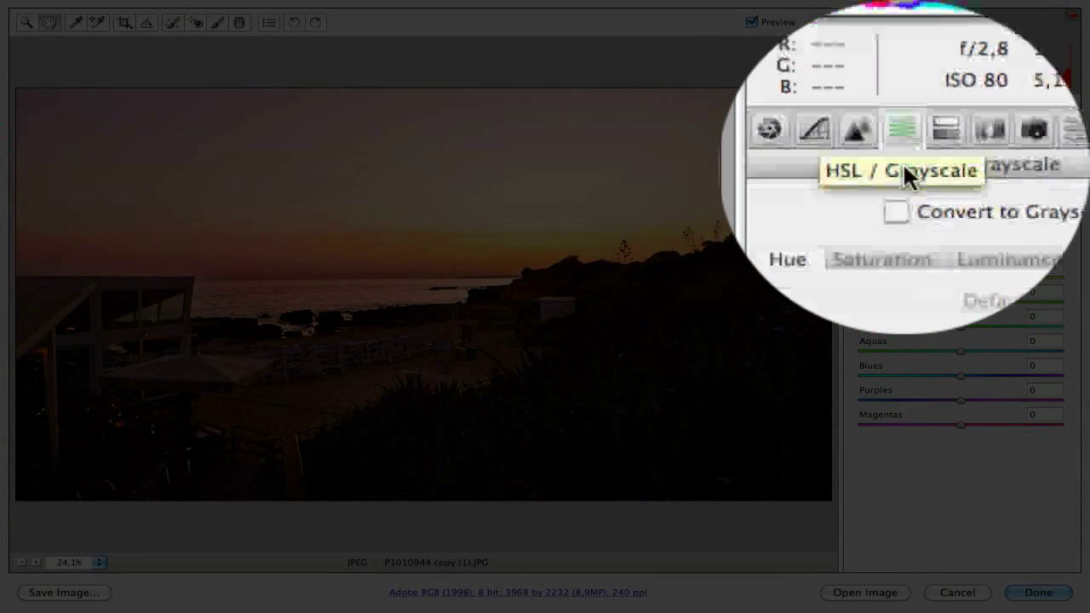
left_click(904, 203)
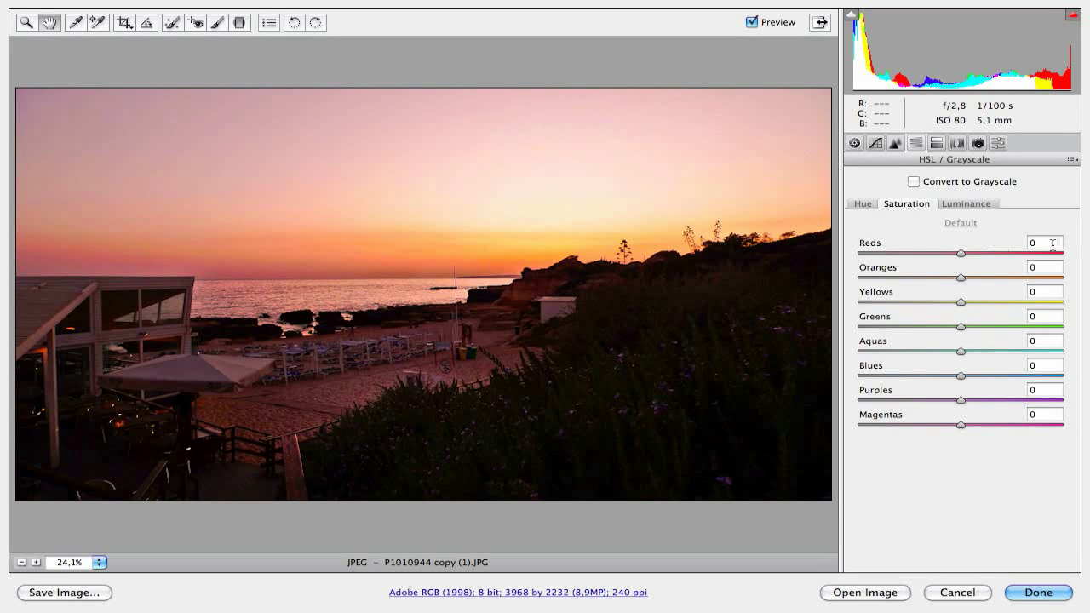
type("5")
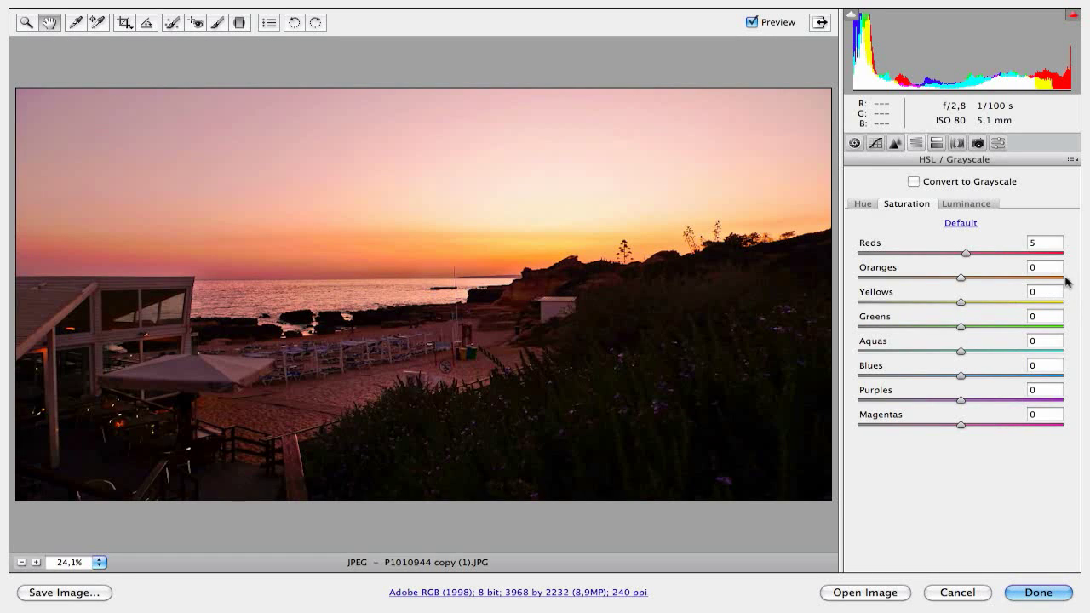
left_click(959, 269)
type("10")
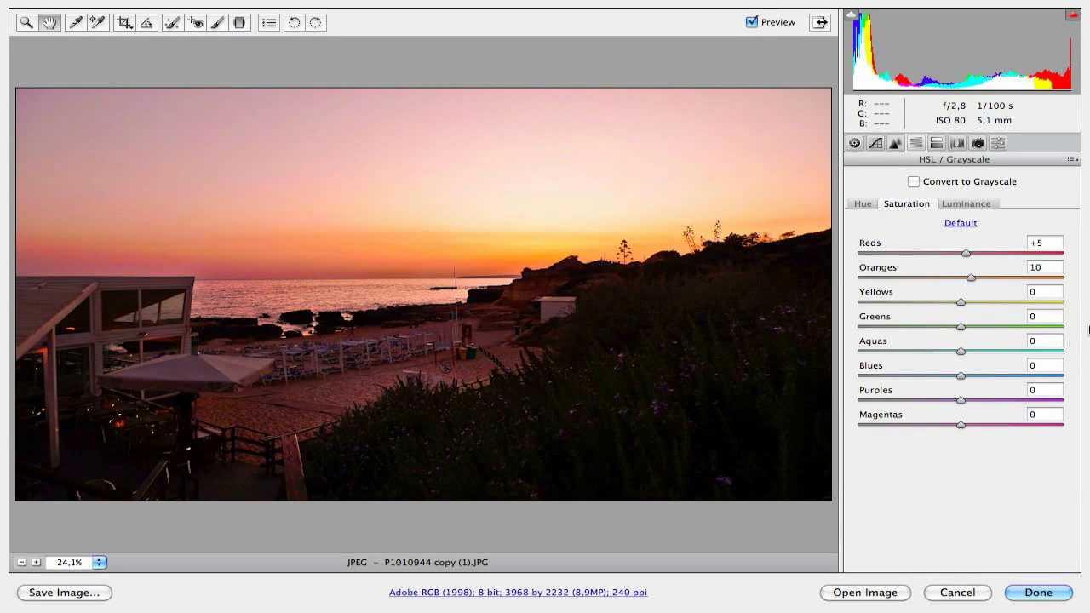
- Set the HSL Saturation of Yellows to +5 and Greens to +100
left_click(1044, 295)
type("5")
left_click(1044, 318)
type("100")
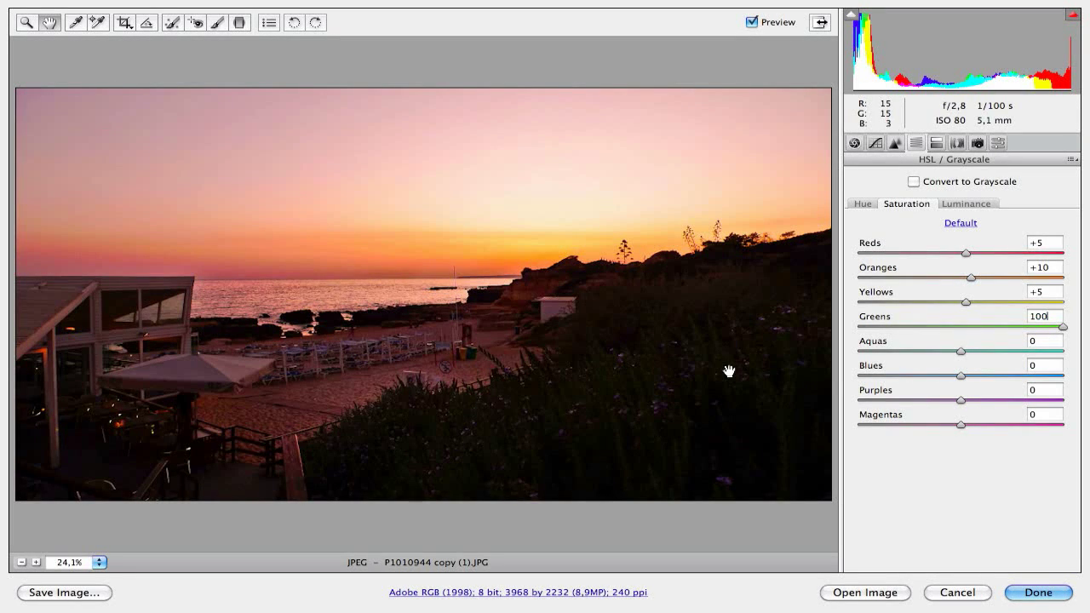
- Set the Shadows Tint in Camera Calibration to +20
left_click(977, 143)
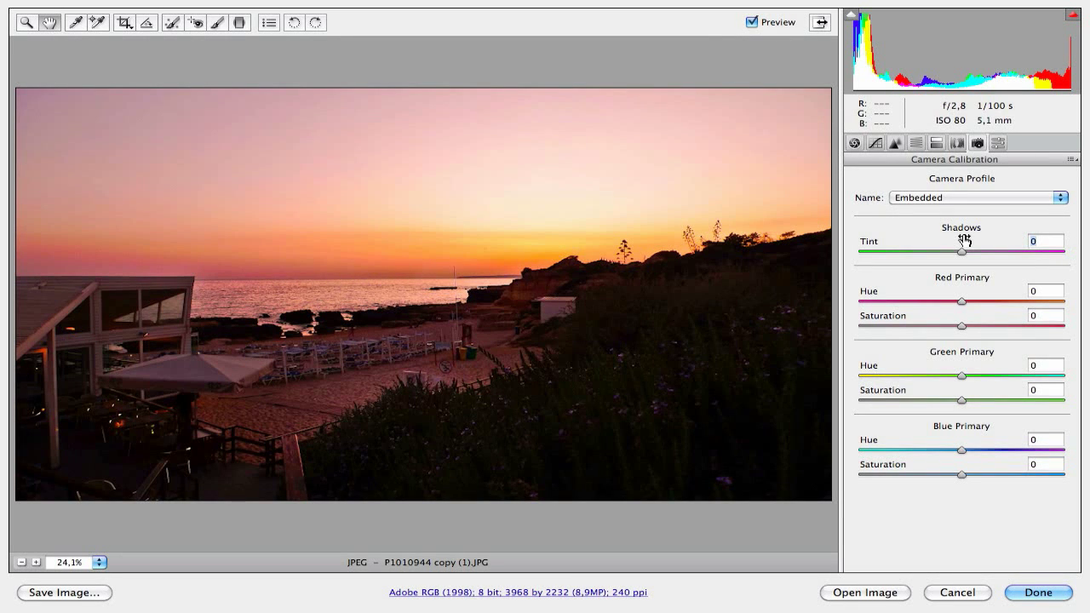
type("20")
key("Return")
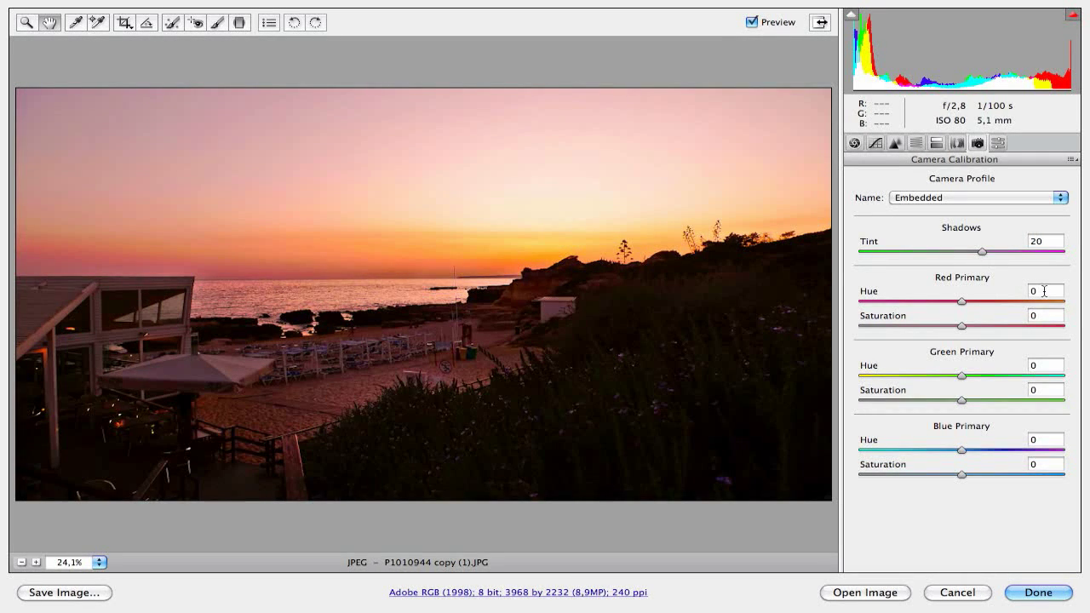
- Set both the Red Primary Hue and the Green Primary Hue to -5
left_click(1049, 291)
double_click(1041, 291)
type("-5")
left_click(1032, 366)
type("-5")
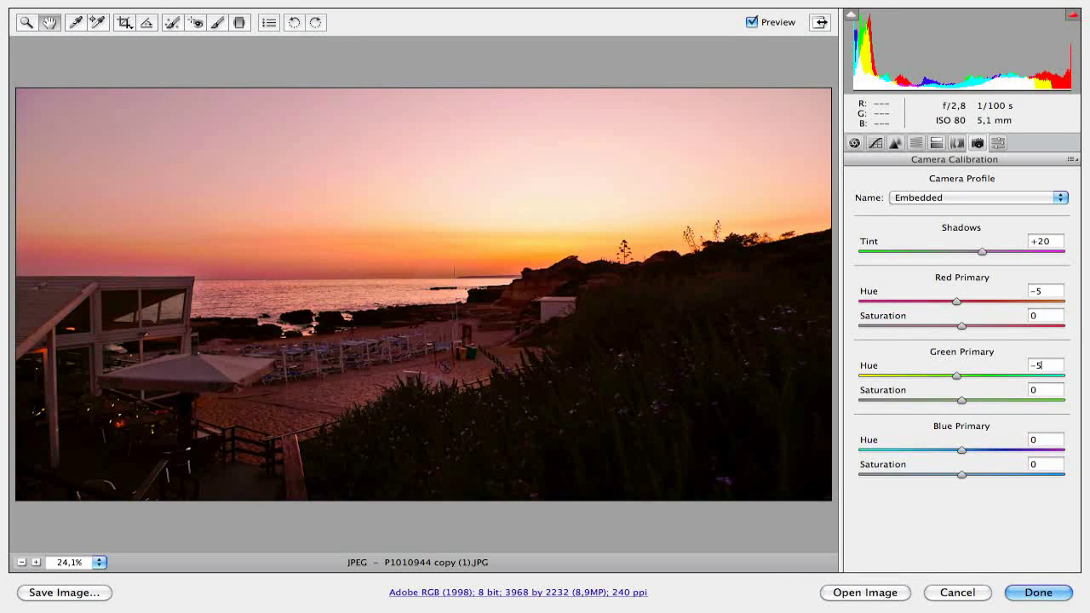
left_click(1038, 389)
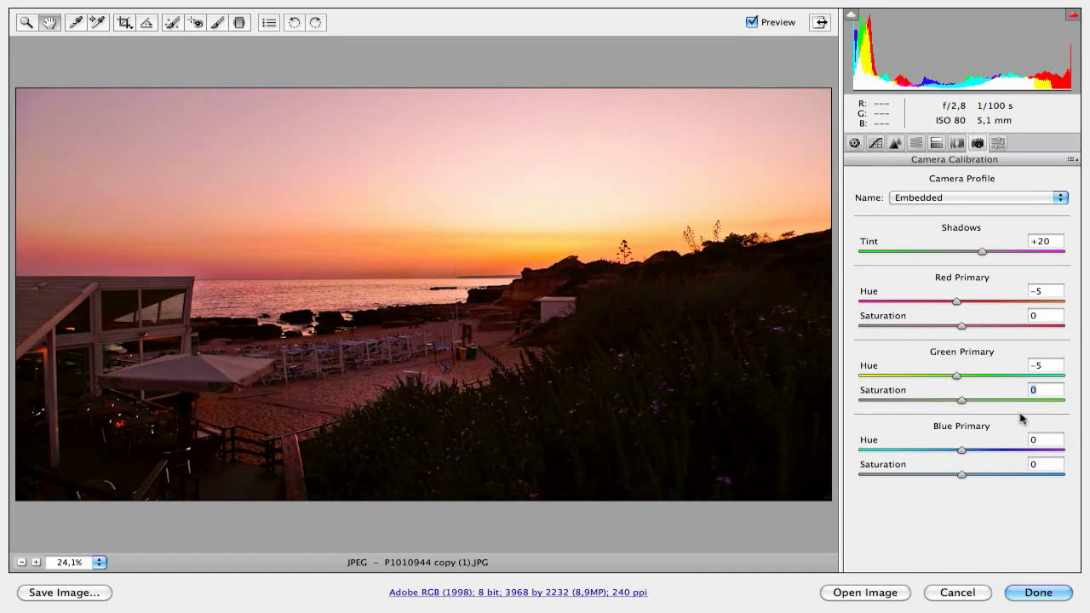
- Set the Blue Primary Hue to -20 and its Saturation to +10 in Camera Calibration
left_click(1034, 438)
type("-20")
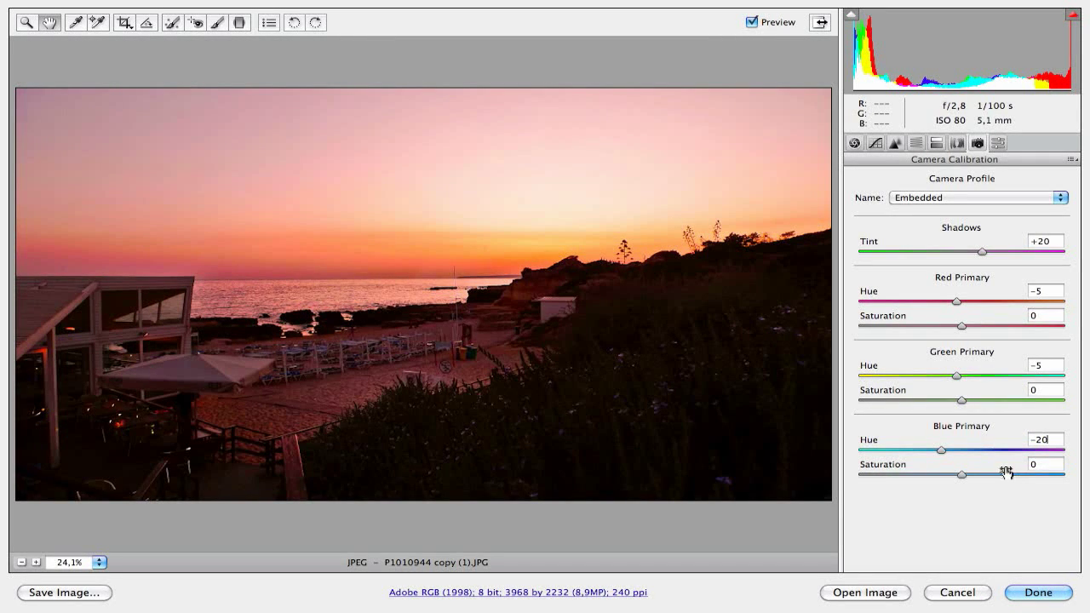
left_click(1041, 464)
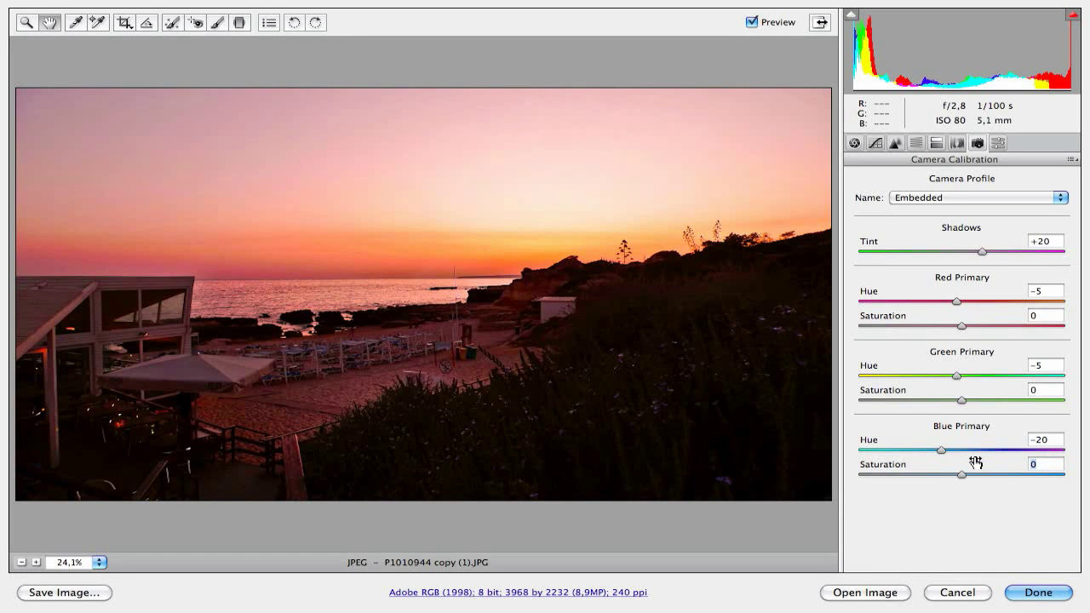
type("10")
- In Lens Corrections, set the Lens Vignetting Amount to -50 and Midpoint to 25, and finish the Camera Raw edit
left_click(956, 143)
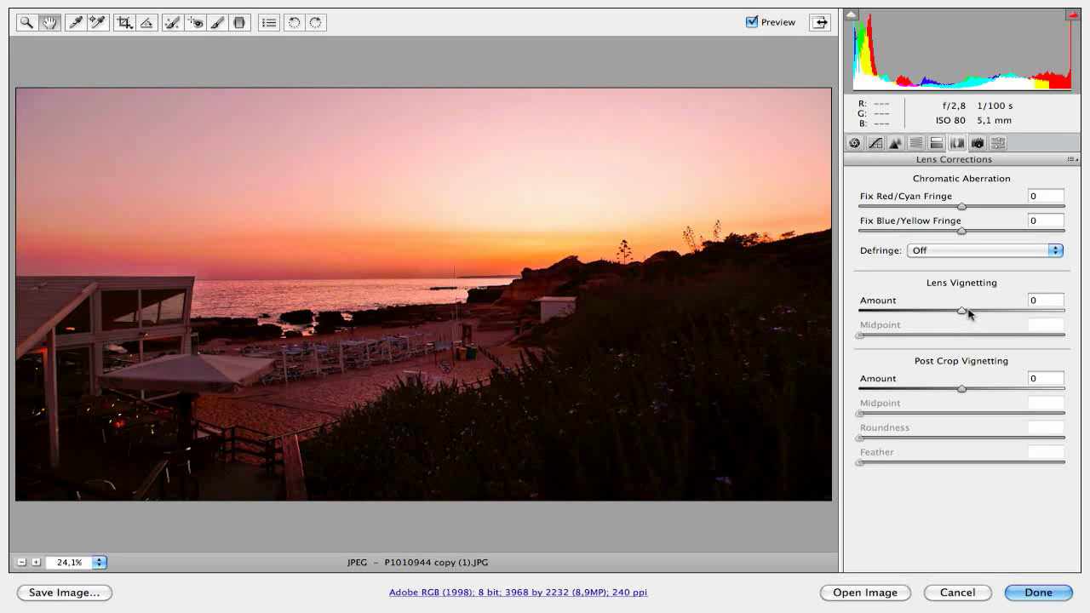
left_click(1034, 299)
type("5")
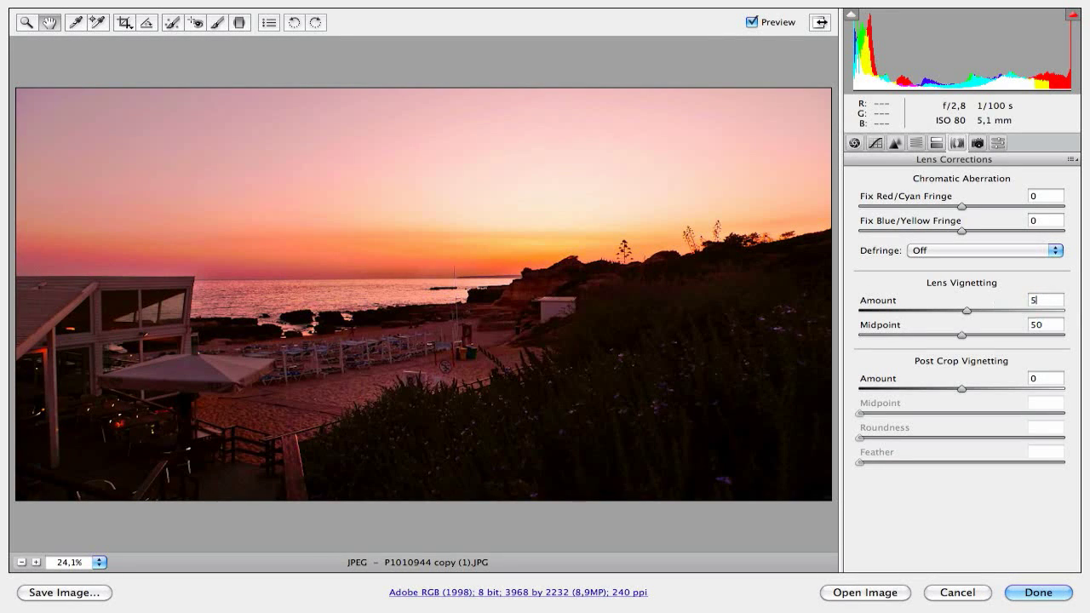
key("BackSpace")
type("-50")
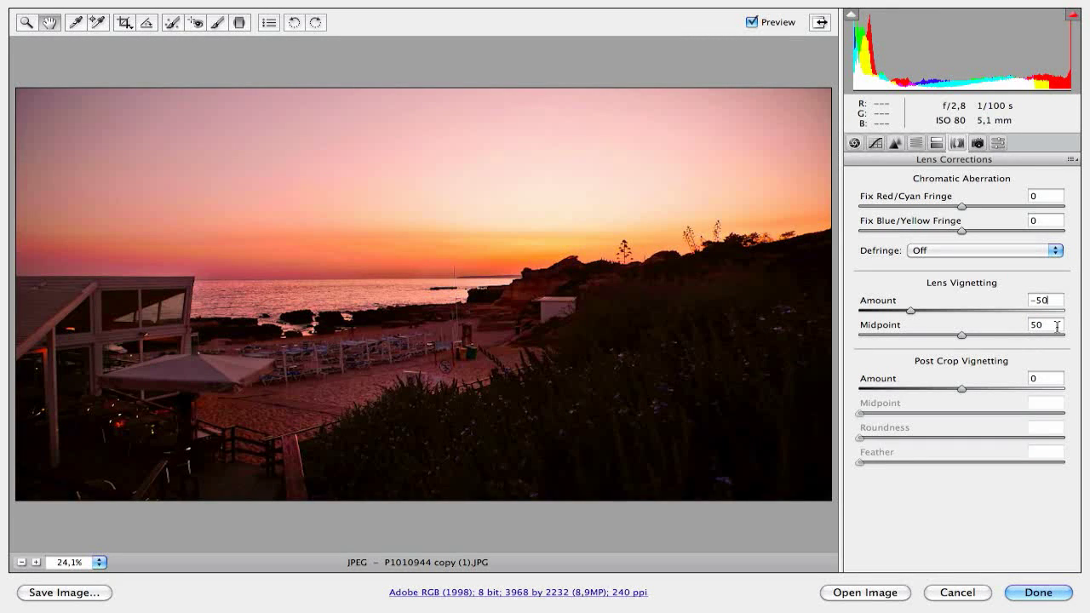
key("Tab")
type("25")
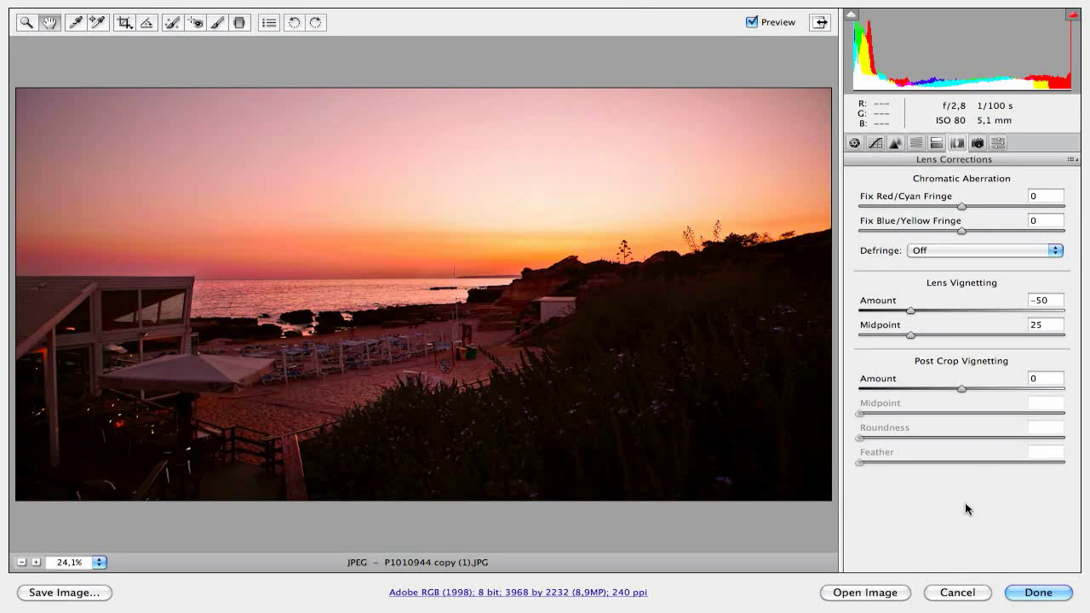
left_click(1038, 592)
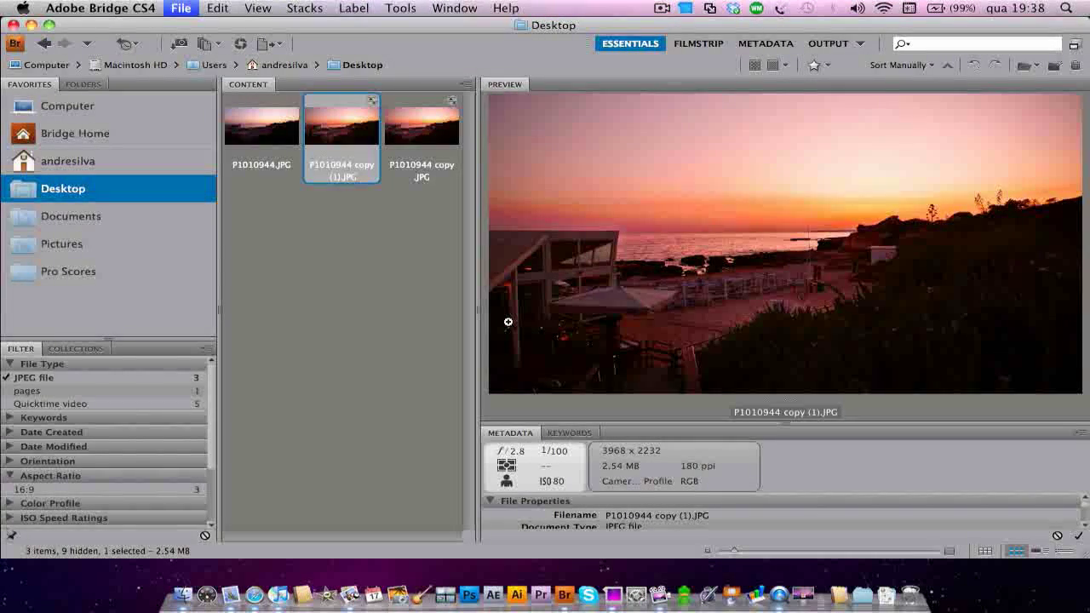
- Compare the original P1010944.JPG with the edited P1010944 copy (1).JPG by switching between their previews
key("Left")
key("Right")
key("Left")
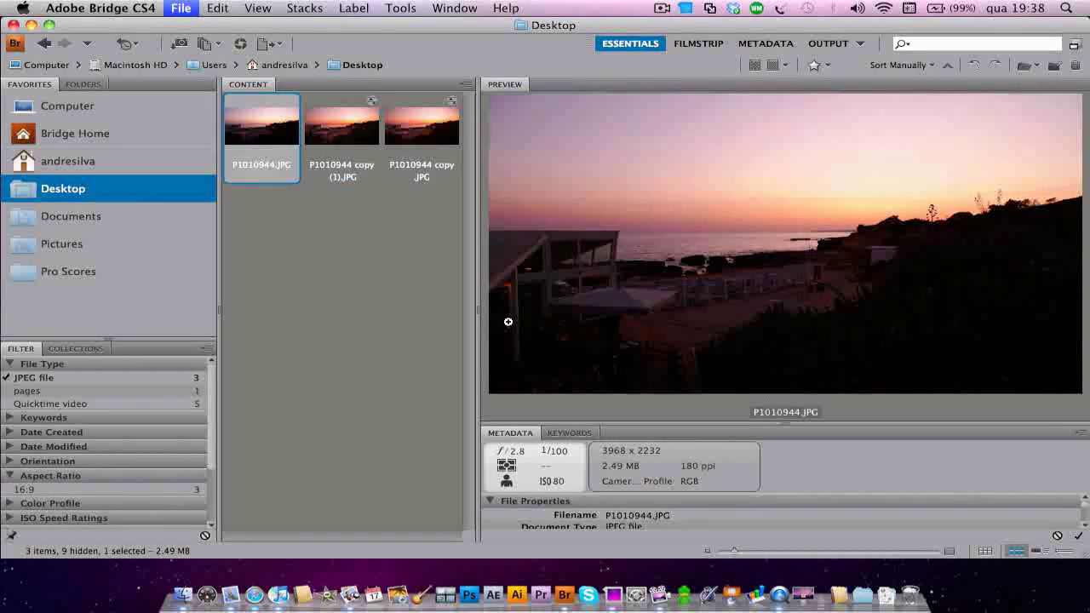
key("Right")
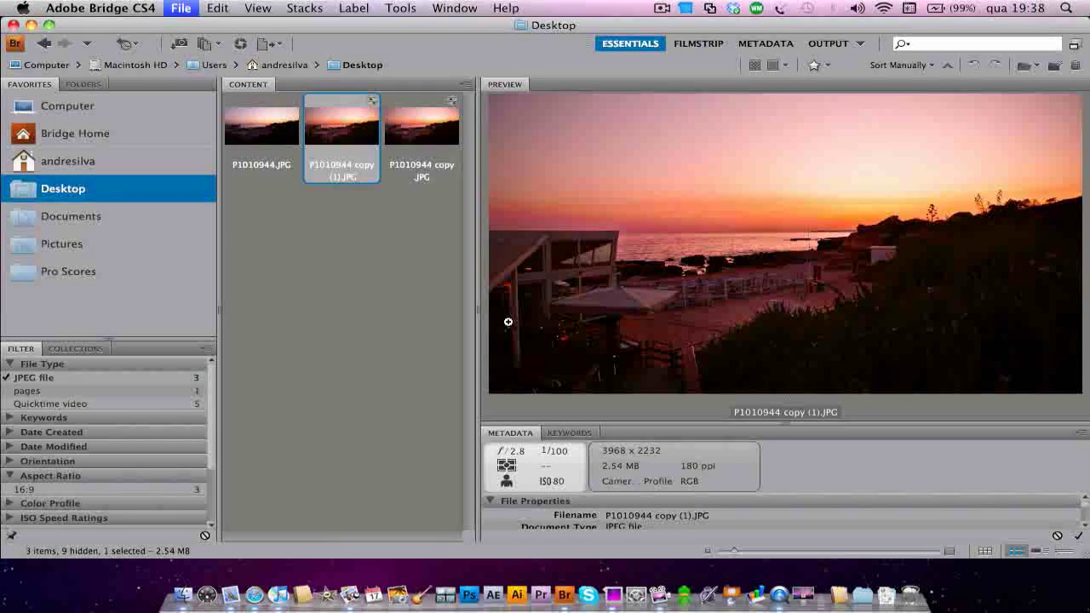